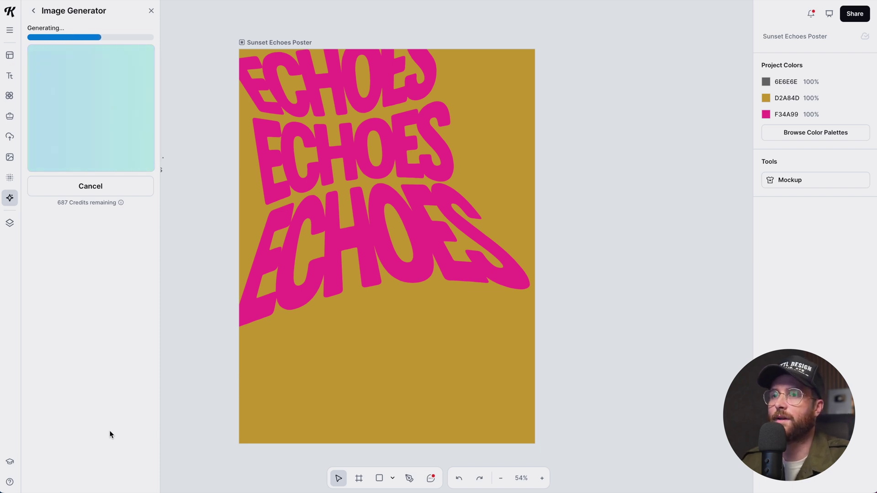
Send the Joshua tree image behind the ECHOES text and enlarge it to about 16.91 in square over the poster's lower right
{"action": "right_click", "coordinate": [450, 187]}
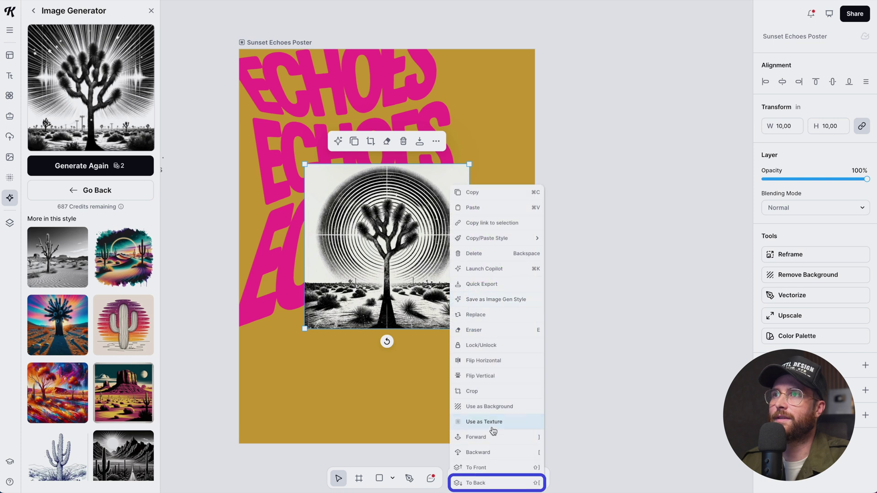
{"action": "left_click", "coordinate": [488, 477]}
{"action": "left_click_drag", "start_coordinate": [472, 330], "coordinate": [495, 393]}
{"action": "left_click_drag", "start_coordinate": [401, 352], "coordinate": [442, 390]}
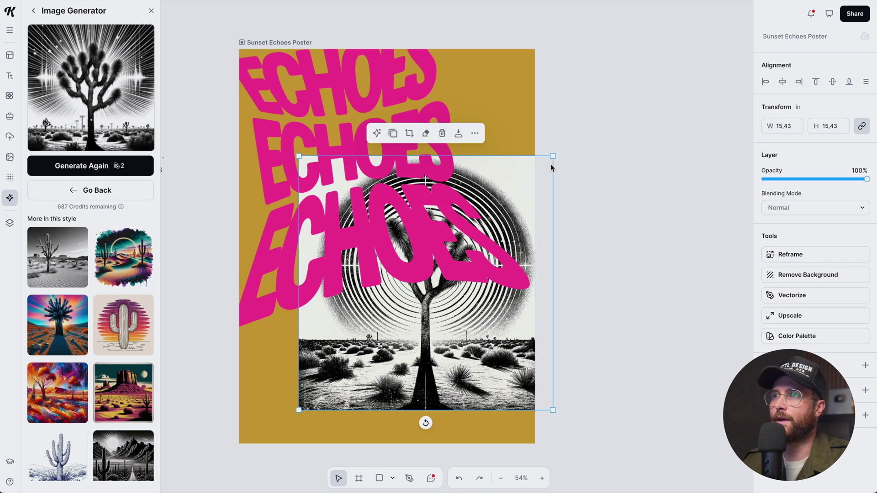
{"action": "left_click_drag", "start_coordinate": [553, 156], "coordinate": [576, 131]}
{"action": "left_click_drag", "start_coordinate": [434, 390], "coordinate": [428, 395]}
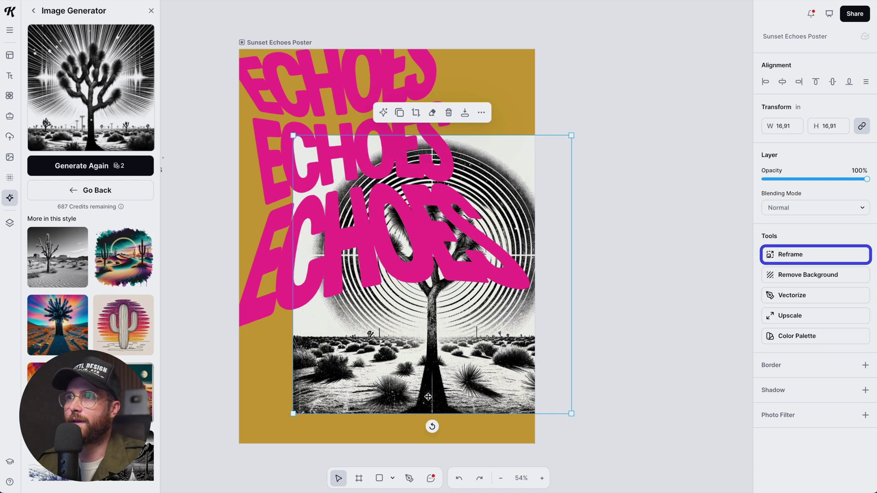
Reframe the tree image downward to about 19.20 in tall, past the poster's lower edge, and vectorize it
{"action": "left_click", "coordinate": [796, 254]}
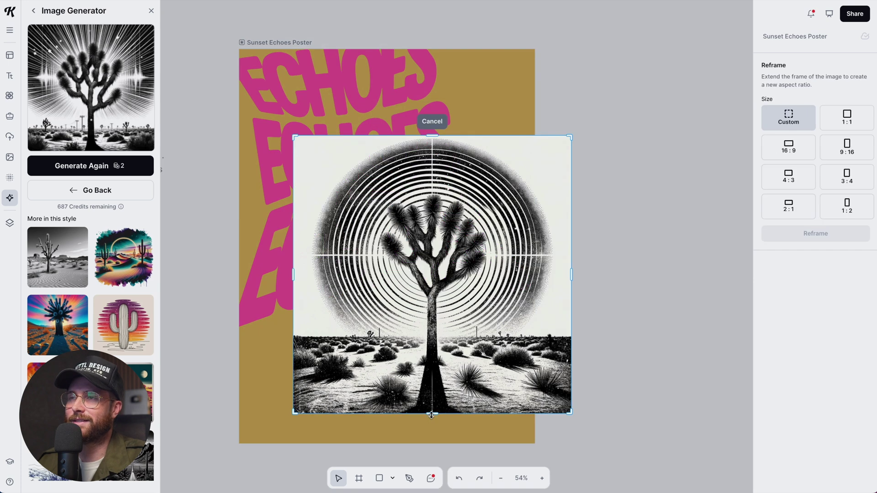
{"action": "left_click", "coordinate": [824, 240]}
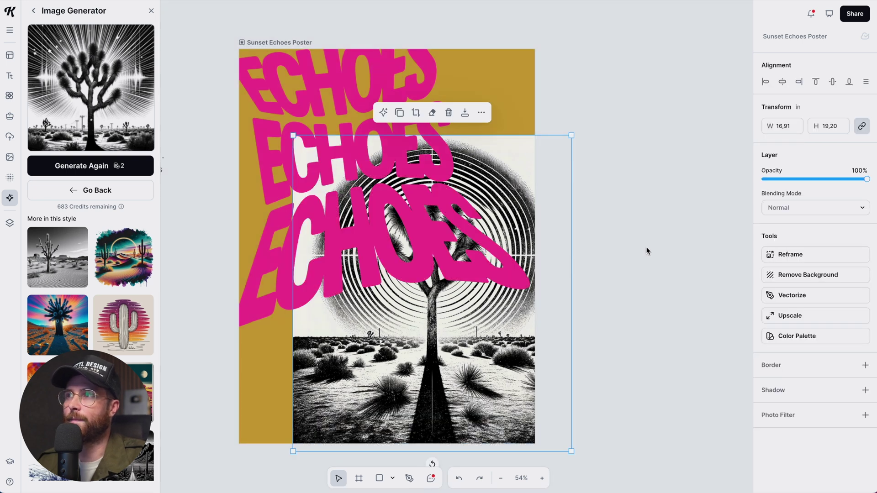
{"action": "left_click", "coordinate": [792, 296]}
{"action": "left_click", "coordinate": [790, 361]}
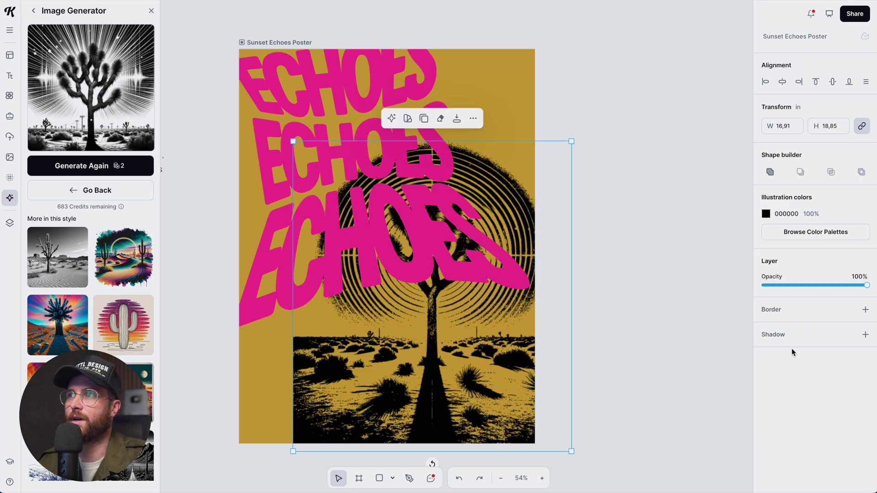
Recolor the vectorized tree illustration to pale cream F6E7DA, then shift it down-left and enlarge it slightly
{"action": "left_click", "coordinate": [767, 214]}
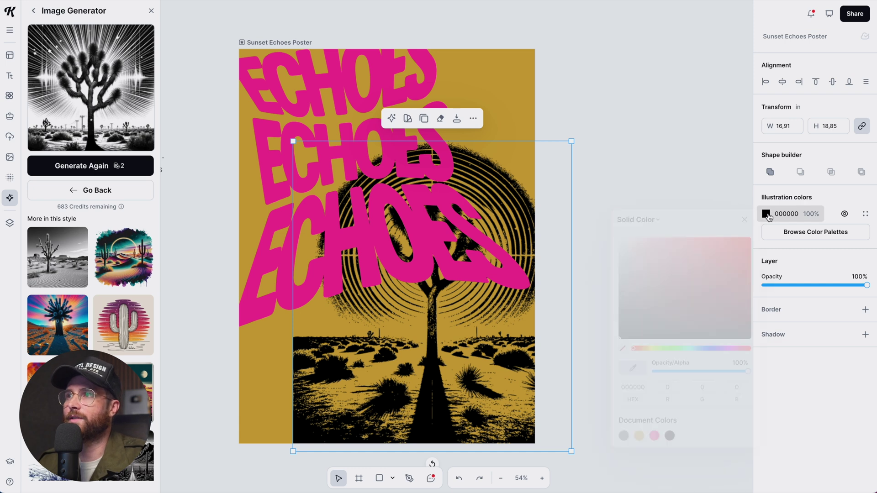
{"action": "left_click_drag", "start_coordinate": [644, 350], "coordinate": [639, 349]}
{"action": "mouse_move", "coordinate": [649, 261]}
{"action": "left_mouse_down"}
{"action": "mouse_move", "coordinate": [657, 248]}
{"action": "mouse_move", "coordinate": [647, 242]}
{"action": "left_mouse_up"}
{"action": "left_click", "coordinate": [649, 350]}
{"action": "left_click_drag", "start_coordinate": [649, 350], "coordinate": [642, 350]}
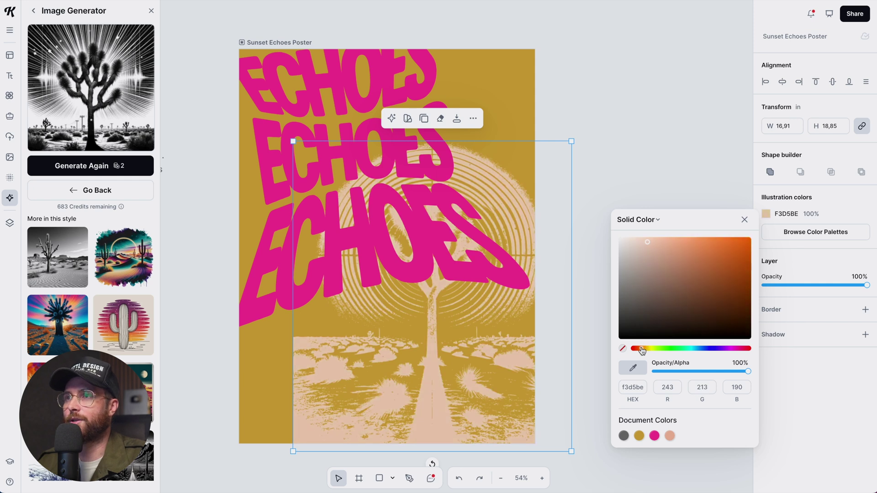
{"action": "left_click_drag", "start_coordinate": [643, 246], "coordinate": [636, 245]}
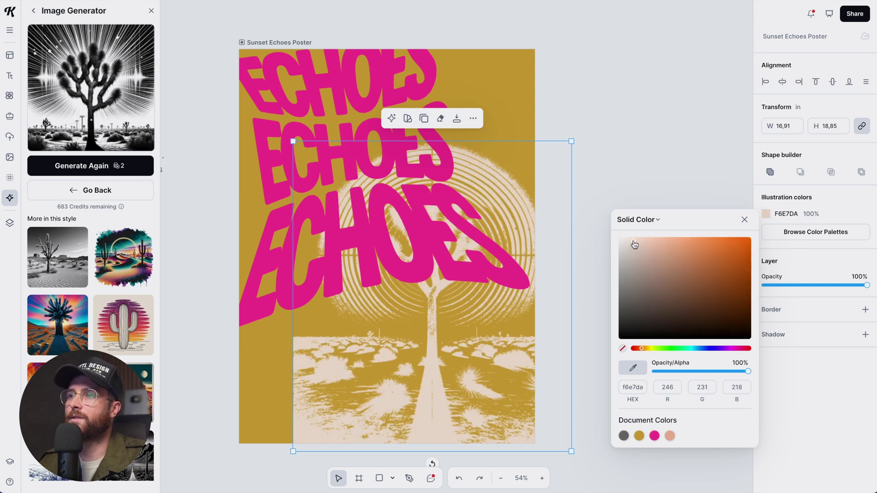
{"action": "left_click", "coordinate": [570, 342]}
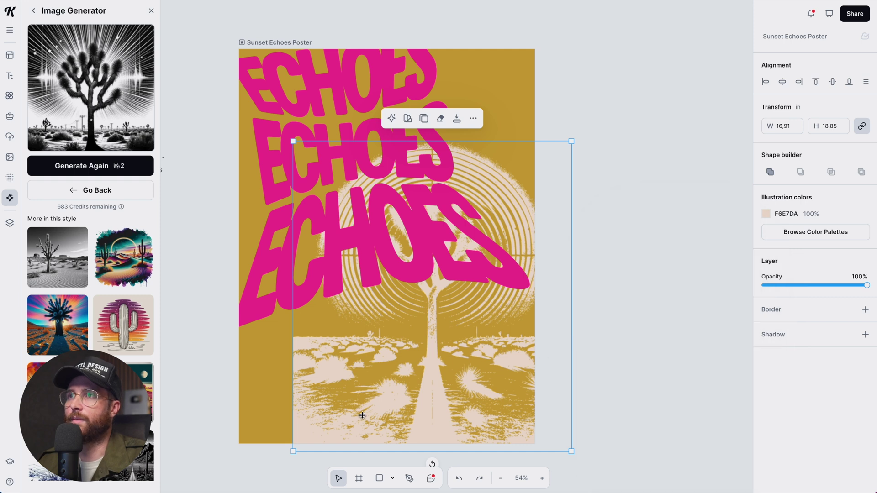
{"action": "left_click_drag", "start_coordinate": [383, 394], "coordinate": [370, 410]}
{"action": "left_click_drag", "start_coordinate": [563, 158], "coordinate": [581, 132]}
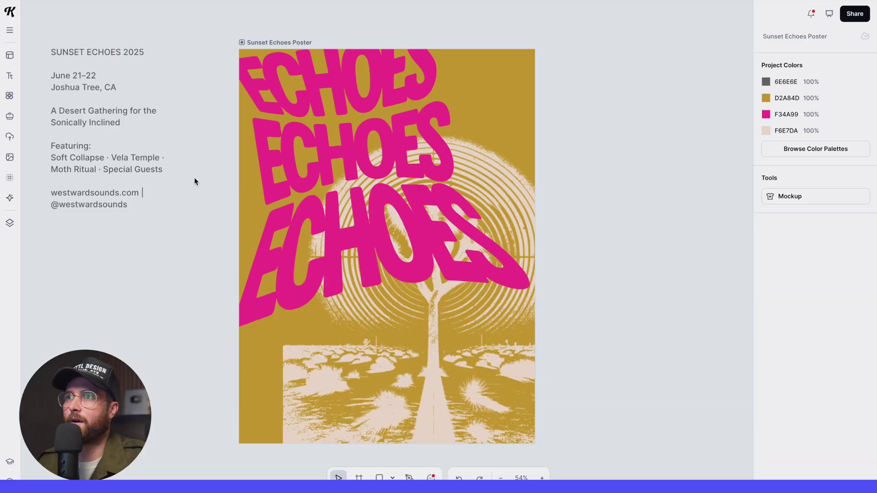
Add a headline reading "Sunset" to the poster and enlarge it to about 14.48 in wide
{"action": "key", "text": "t"}
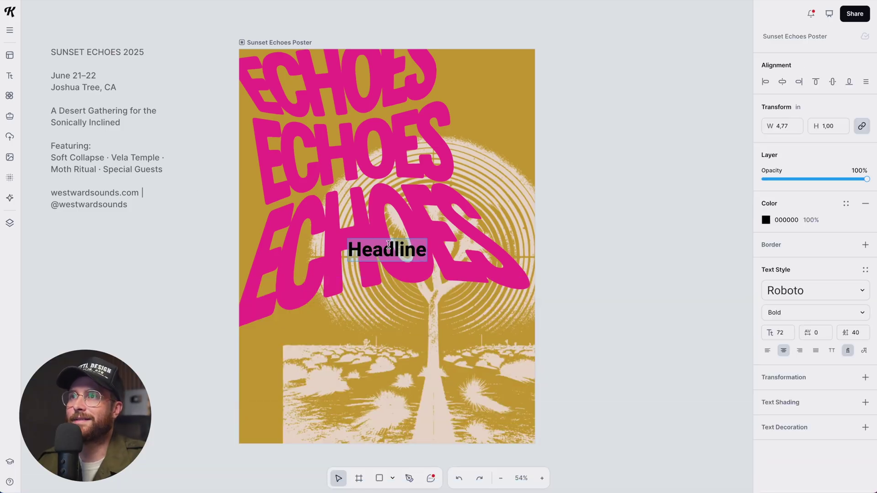
{"action": "type", "text": "Sus"}
{"action": "key", "text": "BackSpace"}
{"action": "type", "text": "nset"}
{"action": "key", "text": "Escape"}
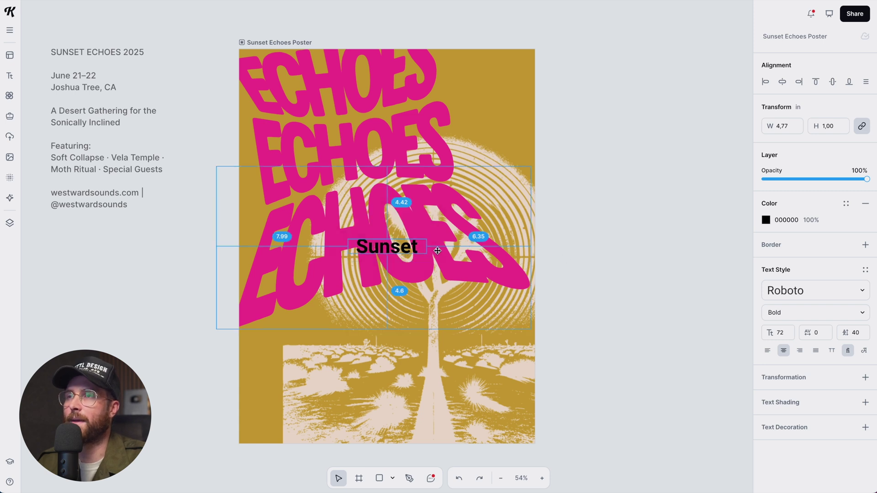
{"action": "left_click_drag", "start_coordinate": [428, 252], "coordinate": [506, 269]}
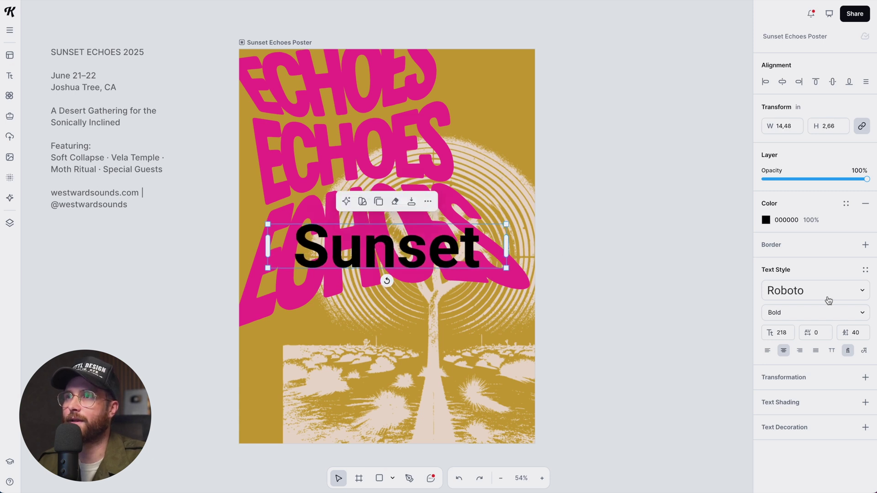
Set the Sunset headline in the INK WRLD typeface with line spacing of -20
{"action": "left_click", "coordinate": [818, 296]}
{"action": "left_click", "coordinate": [686, 50]}
{"action": "type", "text": "ink bl"}
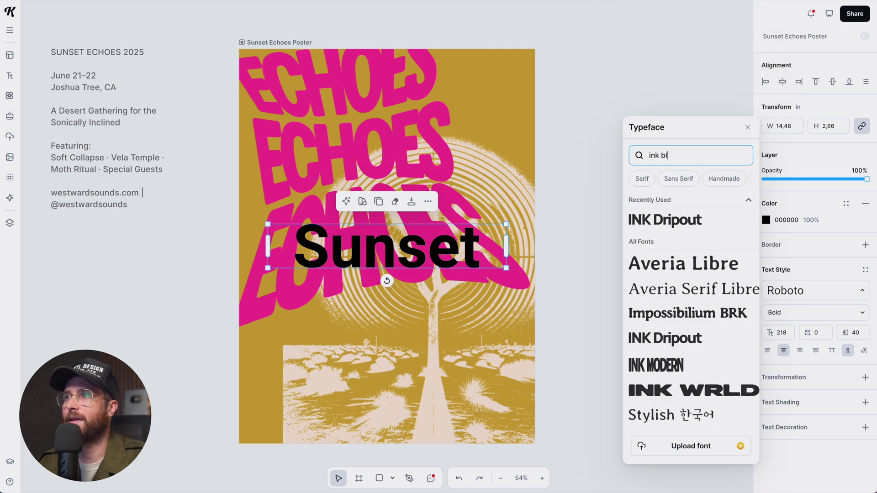
{"action": "left_click", "coordinate": [672, 393]}
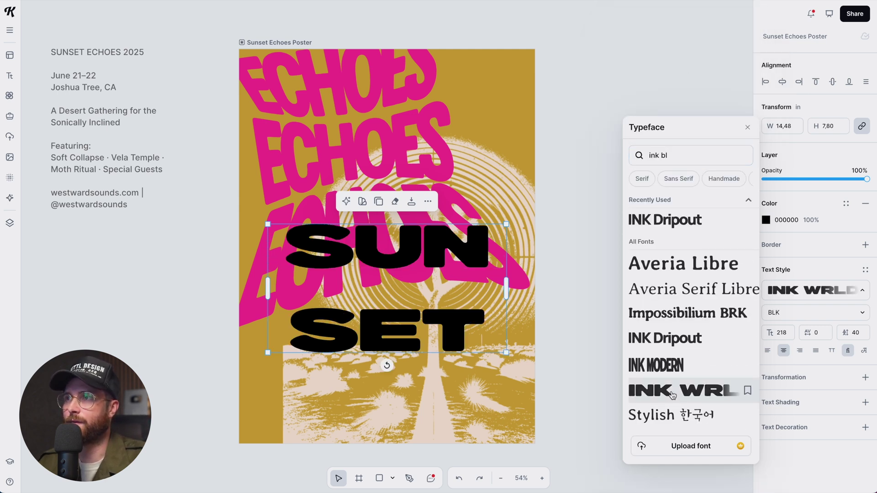
{"action": "left_click", "coordinate": [853, 332]}
{"action": "type", "text": "-20"}
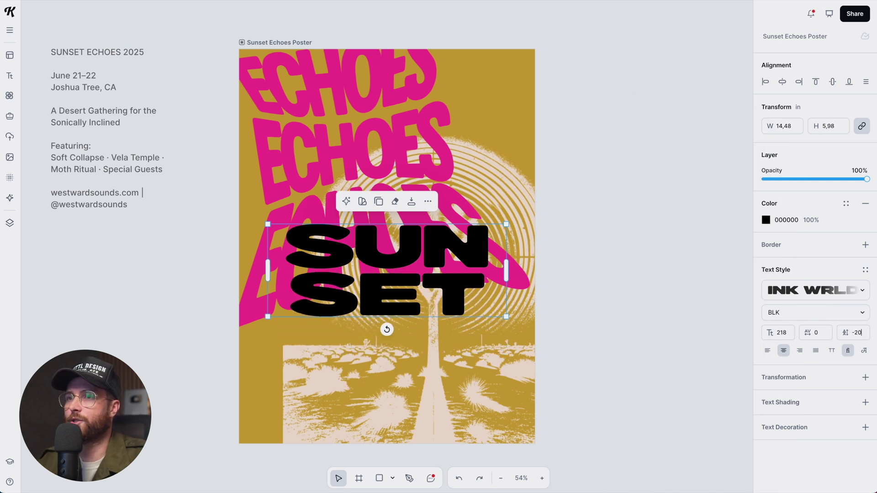
Shrink the SUNSET headline to about 7.57 in wide and place it in the poster's upper left over the first ECHOES
{"action": "left_click_drag", "start_coordinate": [478, 311], "coordinate": [354, 145]}
{"action": "left_click_drag", "start_coordinate": [309, 113], "coordinate": [314, 98]}
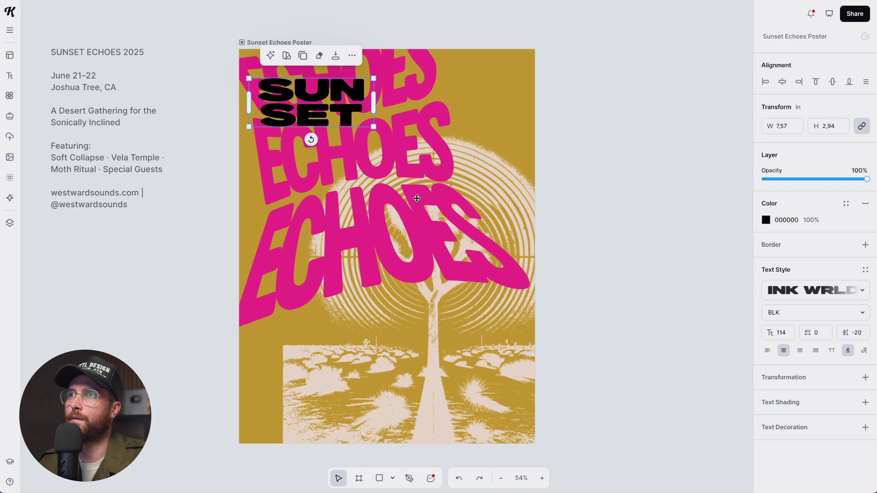
{"action": "left_click", "coordinate": [201, 299]}
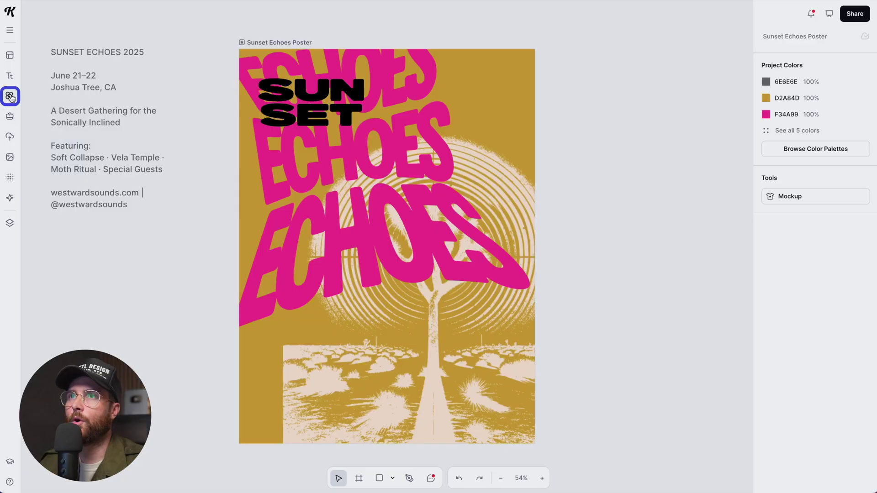
Search the illustrations for "distress rectangle" and add the blue distressed rectangle to the middle of the poster
{"action": "left_click", "coordinate": [11, 97]}
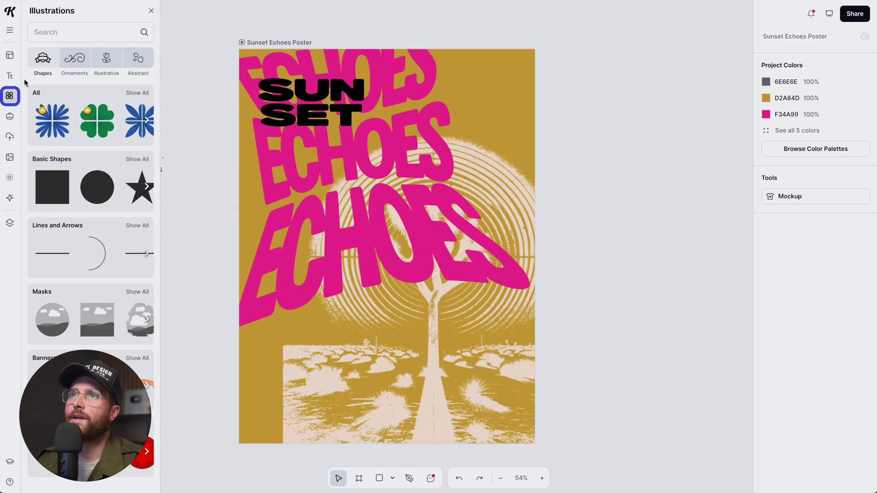
{"action": "left_click", "coordinate": [65, 26]}
{"action": "type", "text": "distress rect"}
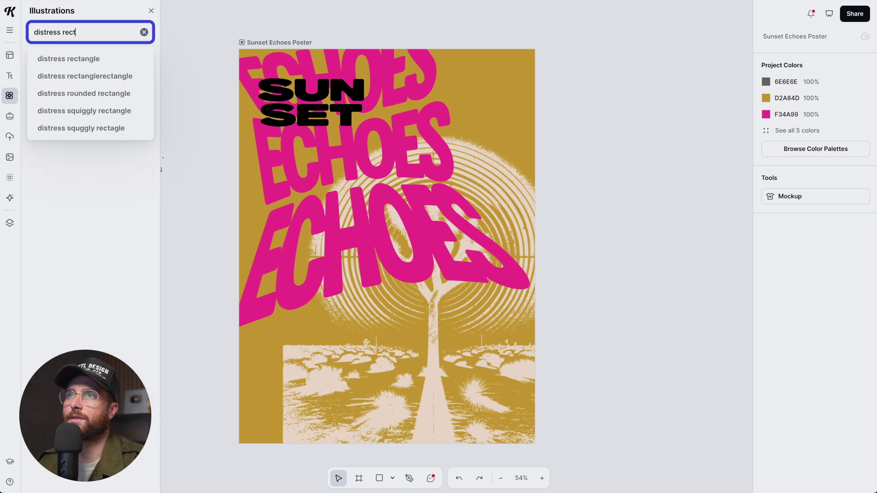
{"action": "type", "text": "a"}
{"action": "left_click", "coordinate": [87, 59]}
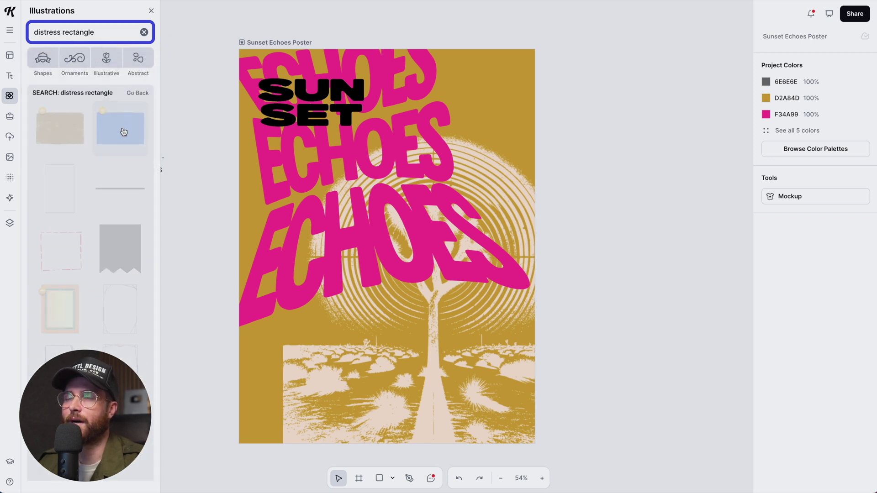
{"action": "left_click", "coordinate": [121, 128]}
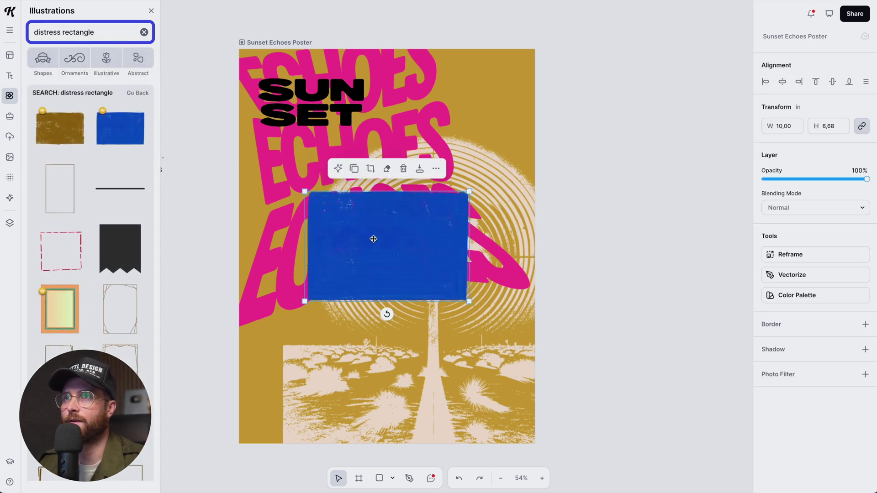
{"action": "left_click_drag", "start_coordinate": [373, 239], "coordinate": [363, 221]}
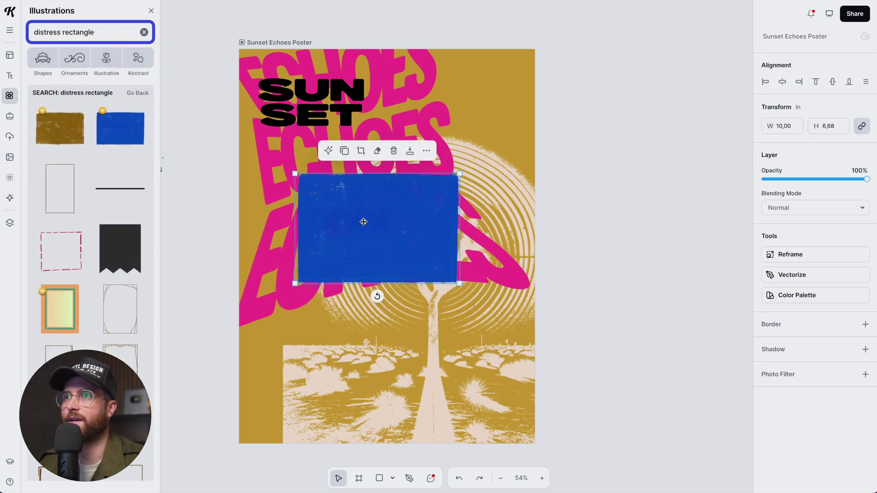
Vectorize the blue distressed rectangle in one color and recolor it with the document's pink F34A99
{"action": "left_click", "coordinate": [800, 275]}
{"action": "left_click", "coordinate": [800, 343]}
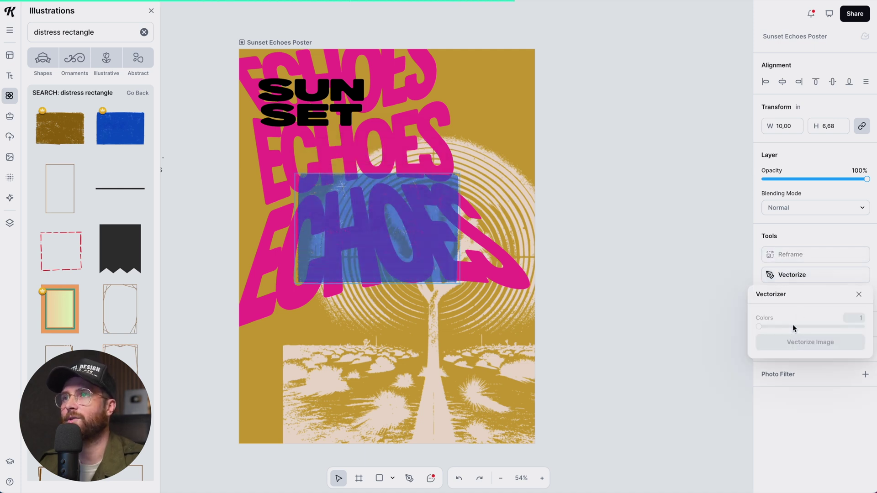
{"action": "left_click", "coordinate": [765, 214]}
{"action": "left_click", "coordinate": [654, 436]}
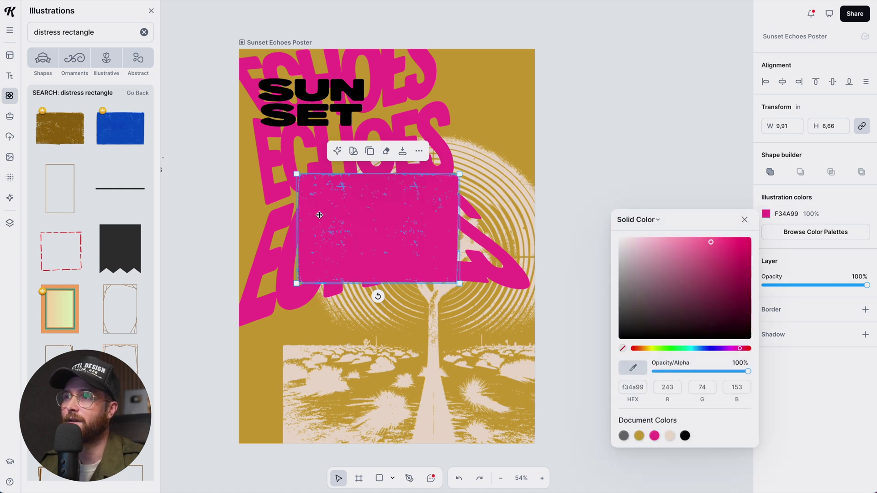
Bring the SUNSET headline to the front and move the pink distressed rectangle behind it
{"action": "left_click_drag", "start_coordinate": [343, 226], "coordinate": [326, 176]}
{"action": "left_click", "coordinate": [300, 94]}
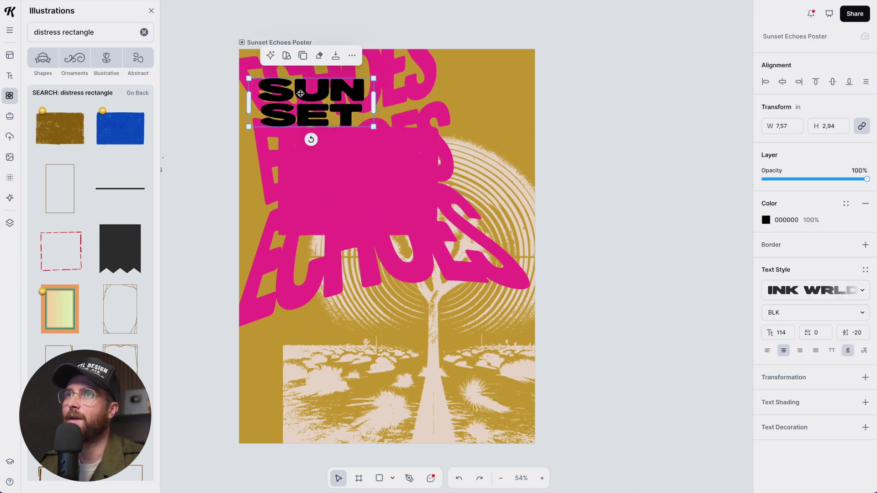
{"action": "right_click", "coordinate": [300, 93]}
{"action": "left_click", "coordinate": [337, 314]}
{"action": "left_click_drag", "start_coordinate": [360, 178], "coordinate": [343, 148]}
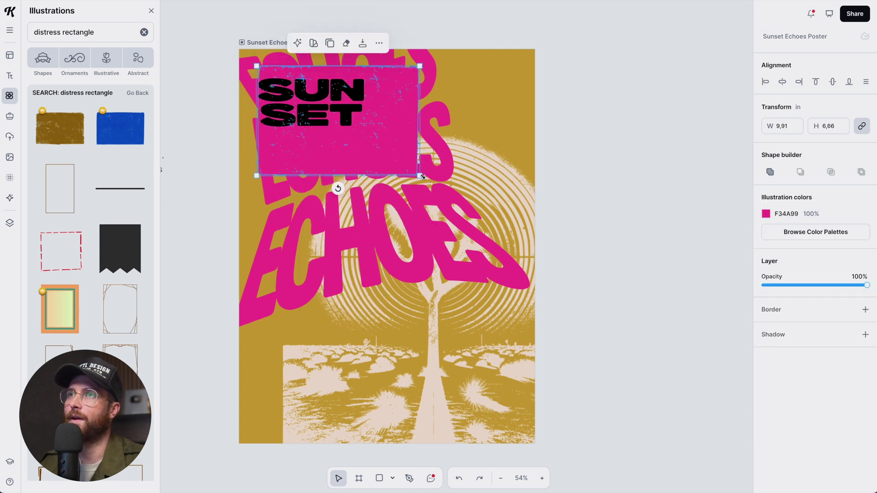
Resize the pink rectangle to about 10.90 by 3.46 in, tilt it slightly counterclockwise and position it behind SUNSET
{"action": "left_click_drag", "start_coordinate": [422, 176], "coordinate": [436, 123]}
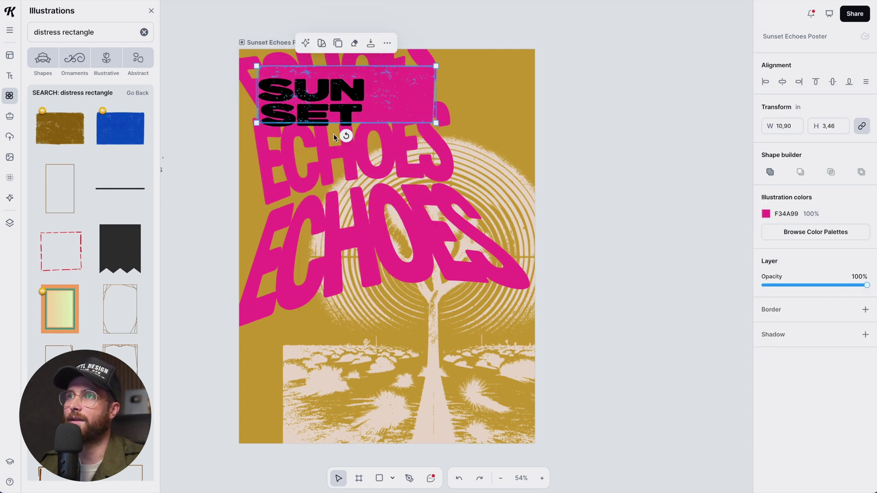
{"action": "left_click_drag", "start_coordinate": [346, 136], "coordinate": [349, 134]}
{"action": "left_click_drag", "start_coordinate": [394, 96], "coordinate": [390, 107]}
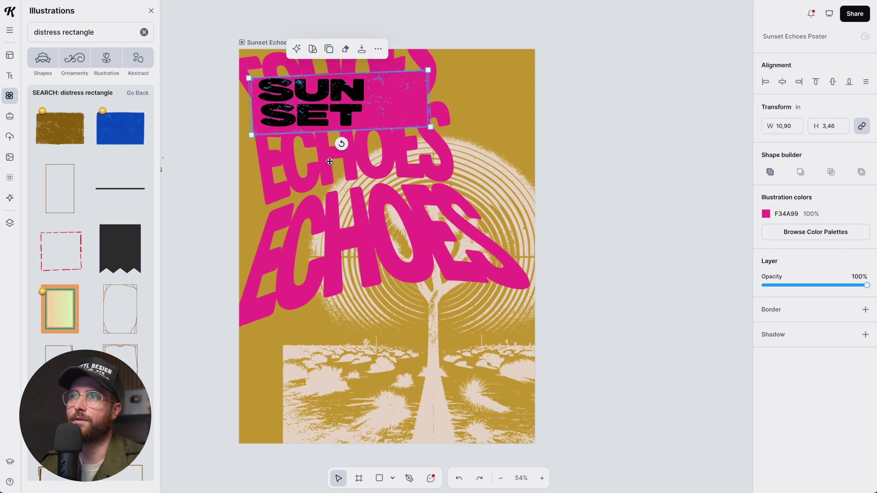
Enlarge the three ECHOES texts together to about 21.15 in wide and shift them down and right on the poster
{"action": "left_click", "coordinate": [307, 173]}
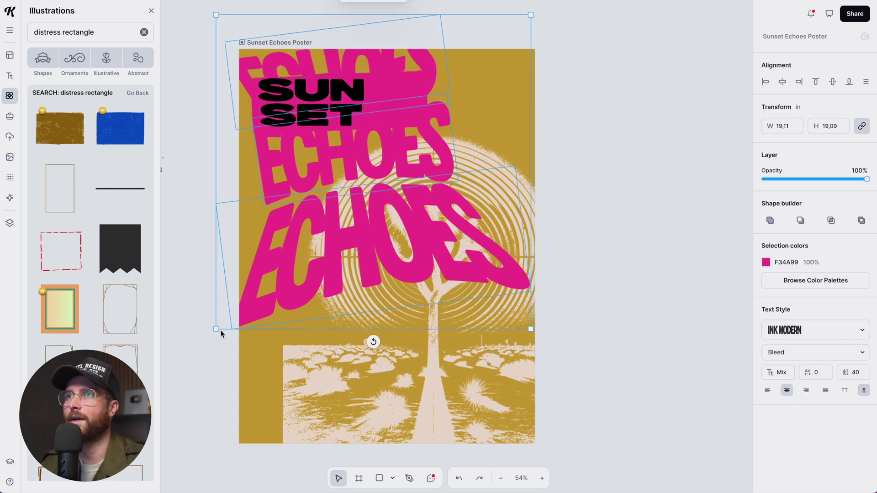
{"action": "left_click_drag", "start_coordinate": [216, 328], "coordinate": [183, 362]}
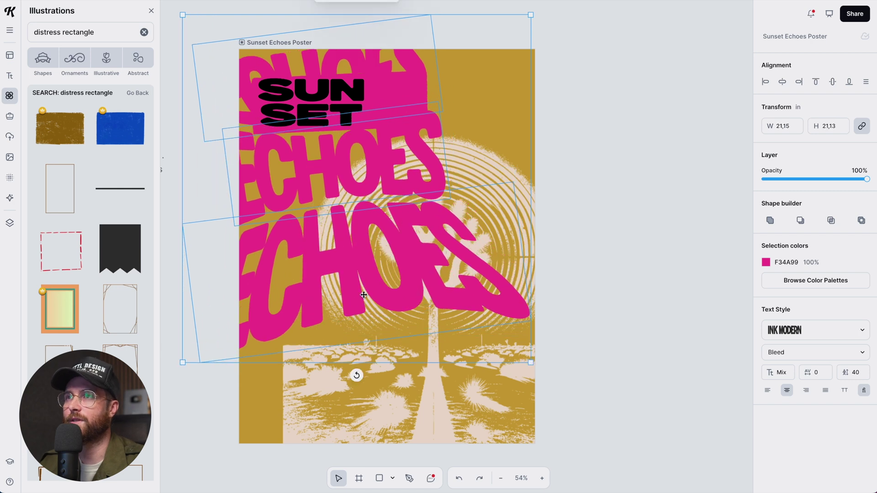
{"action": "left_click_drag", "start_coordinate": [408, 301], "coordinate": [433, 319]}
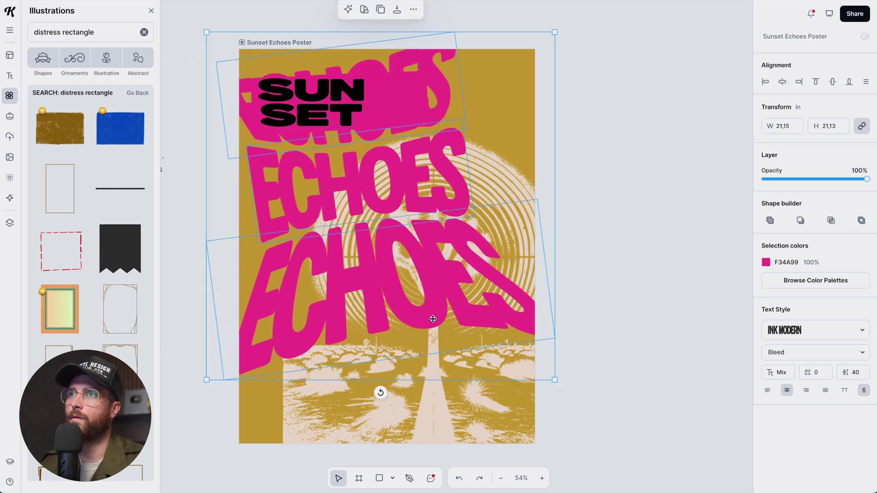
{"action": "left_click_drag", "start_coordinate": [446, 300], "coordinate": [446, 301]}
Stretch the distortion of the topmost ECHOES text by raising its upper-left corner, upper edge and upper-right corner
{"action": "double_click", "coordinate": [419, 58]}
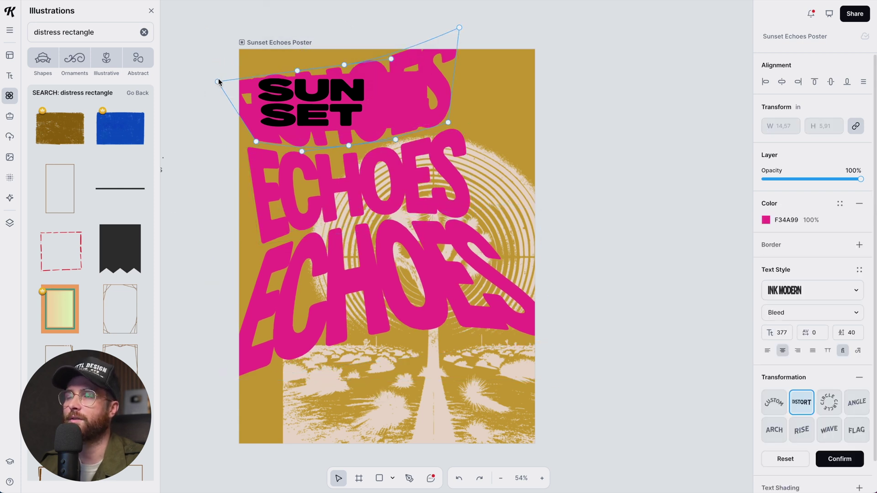
{"action": "left_click", "coordinate": [218, 76]}
{"action": "double_click", "coordinate": [250, 80]}
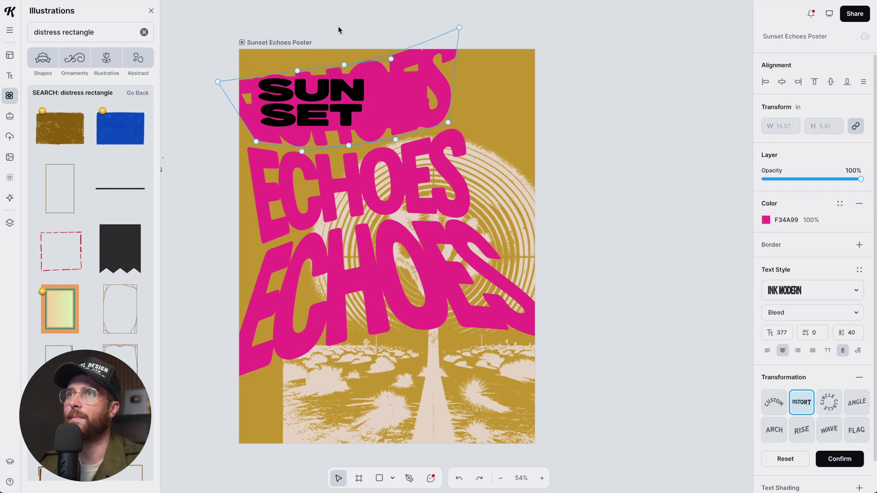
{"action": "left_click_drag", "start_coordinate": [218, 82], "coordinate": [213, 65]}
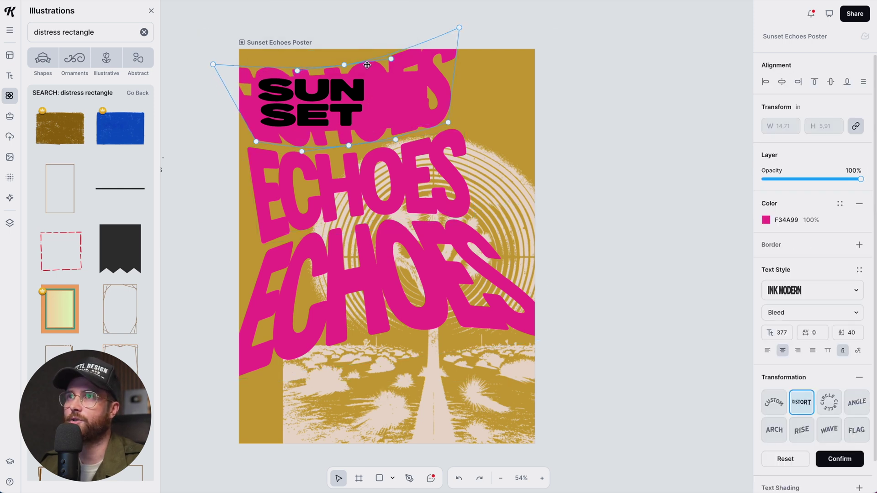
{"action": "left_click_drag", "start_coordinate": [344, 65], "coordinate": [339, 55]}
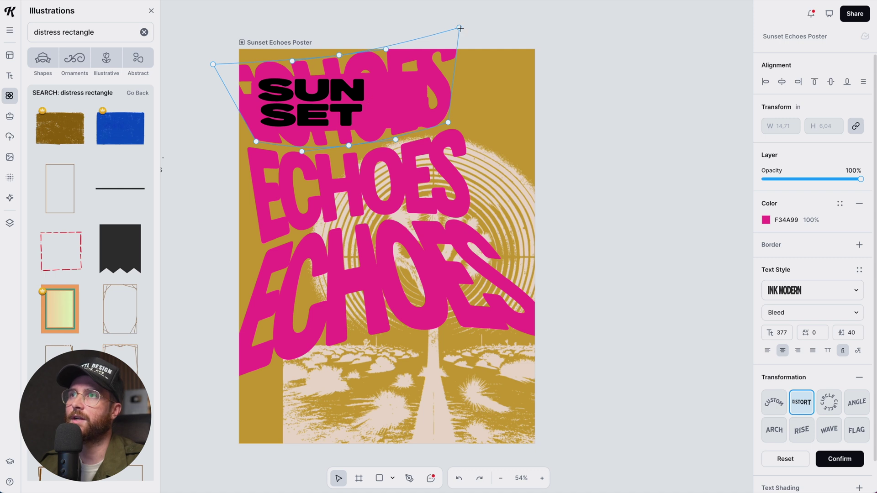
{"action": "left_click_drag", "start_coordinate": [460, 27], "coordinate": [482, 4]}
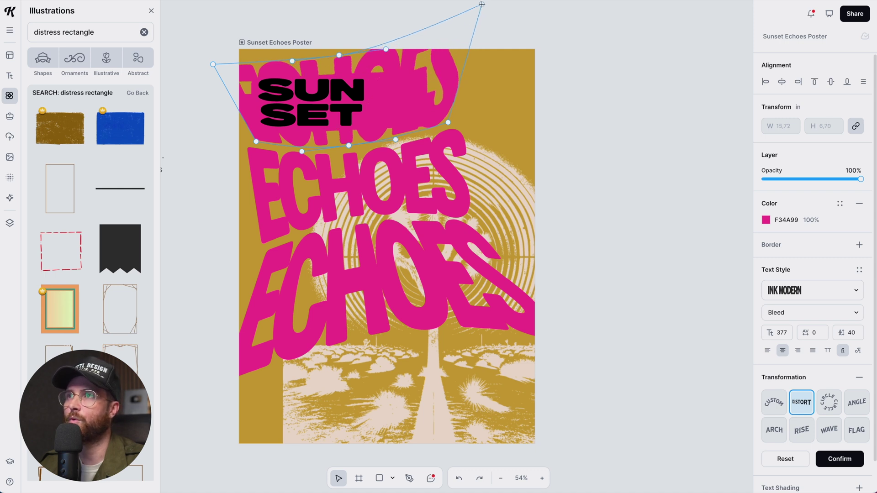
{"action": "left_click", "coordinate": [630, 176]}
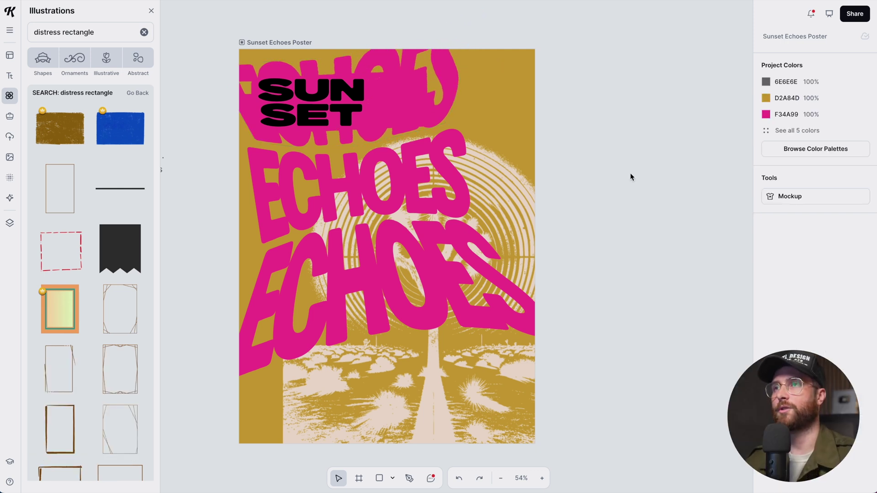
Search the illustrations for halftone and add the black half-round halftone dot gradient to the poster
{"action": "left_click", "coordinate": [319, 96]}
{"action": "scroll", "coordinate": [319, 96], "scroll_direction": "up", "scroll_amount": 8}
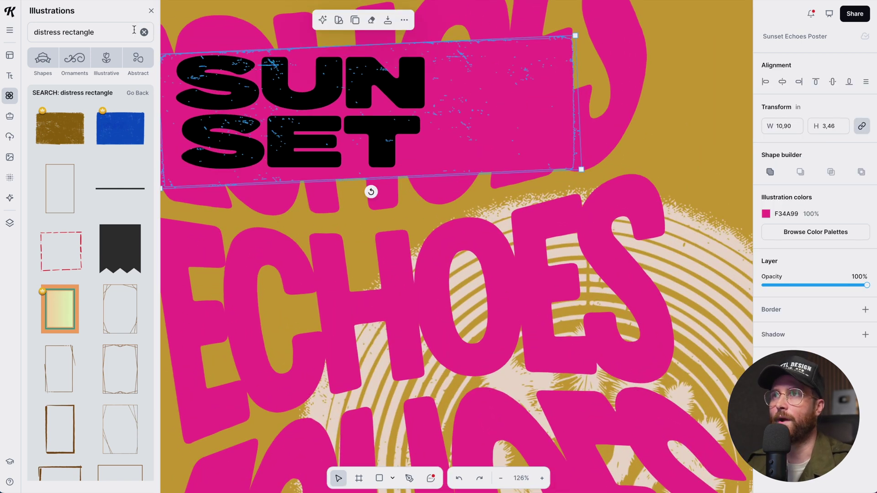
{"action": "left_click", "coordinate": [144, 32]}
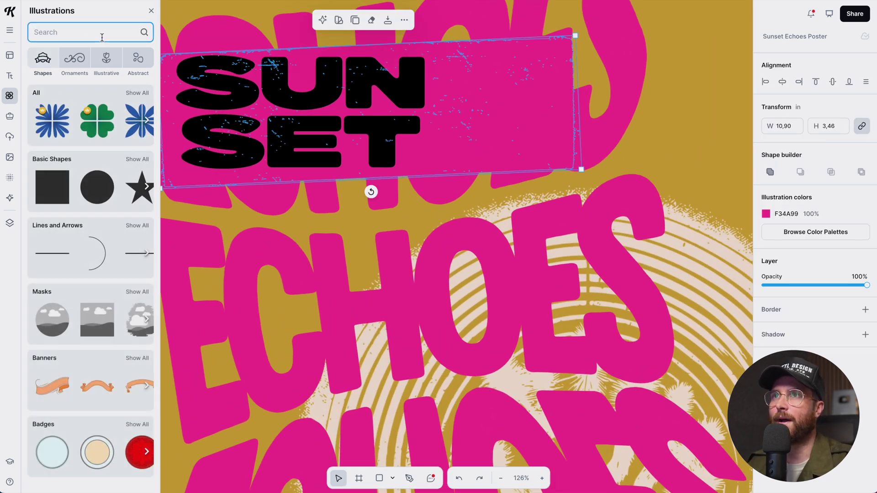
{"action": "type", "text": "halfton"}
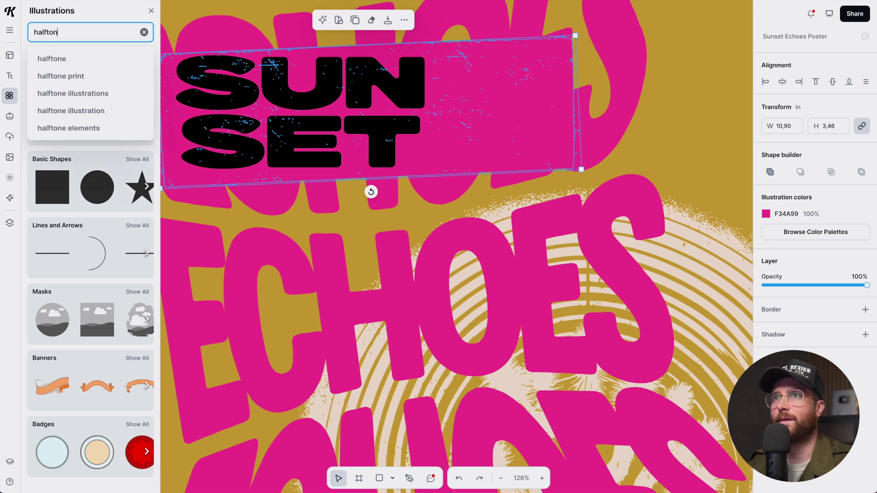
{"action": "key", "text": "Return"}
{"action": "type", "text": "e"}
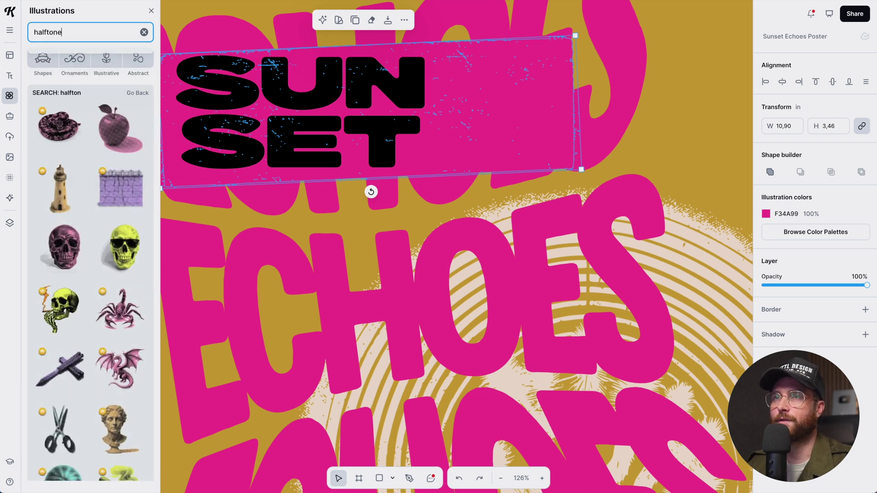
{"action": "scroll", "coordinate": [82, 120], "scroll_direction": "down", "scroll_amount": 10}
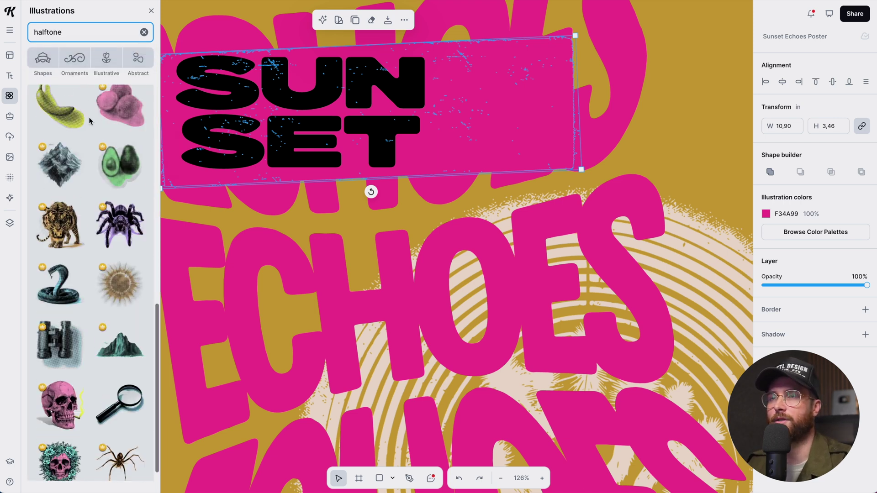
{"action": "scroll", "coordinate": [88, 117], "scroll_direction": "down", "scroll_amount": 5}
{"action": "scroll", "coordinate": [89, 117], "scroll_direction": "up", "scroll_amount": 2}
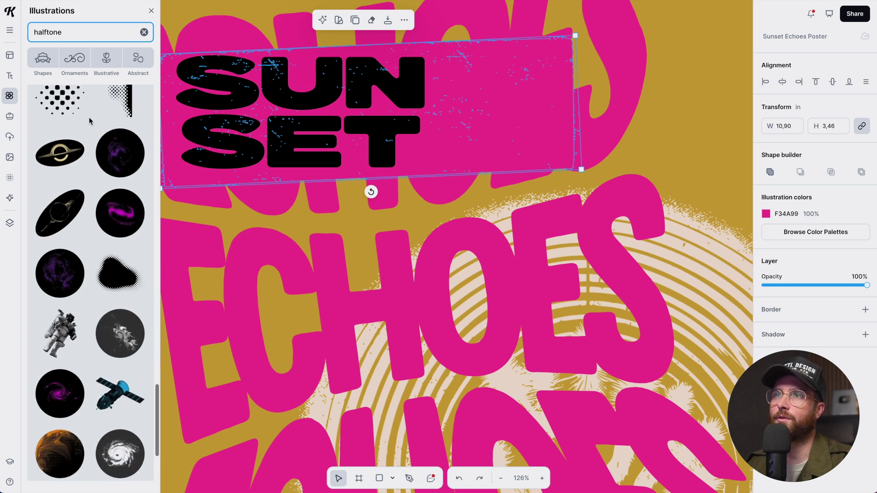
{"action": "left_click", "coordinate": [120, 134]}
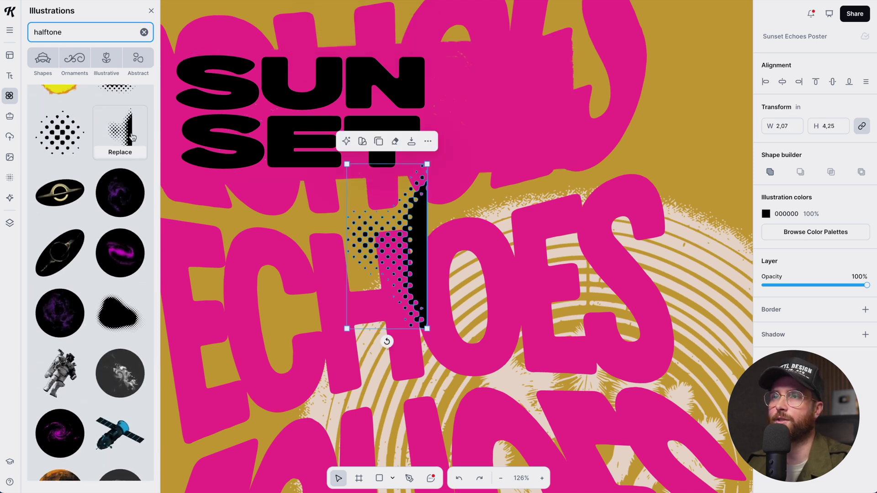
Rotate the halftone to lie along the block's lower edge beside SUNSET and recolor it with the document's mustard D2A84D
{"action": "left_click_drag", "start_coordinate": [387, 342], "coordinate": [293, 256]}
{"action": "left_click_drag", "start_coordinate": [413, 269], "coordinate": [517, 150]}
{"action": "left_click", "coordinate": [765, 213]}
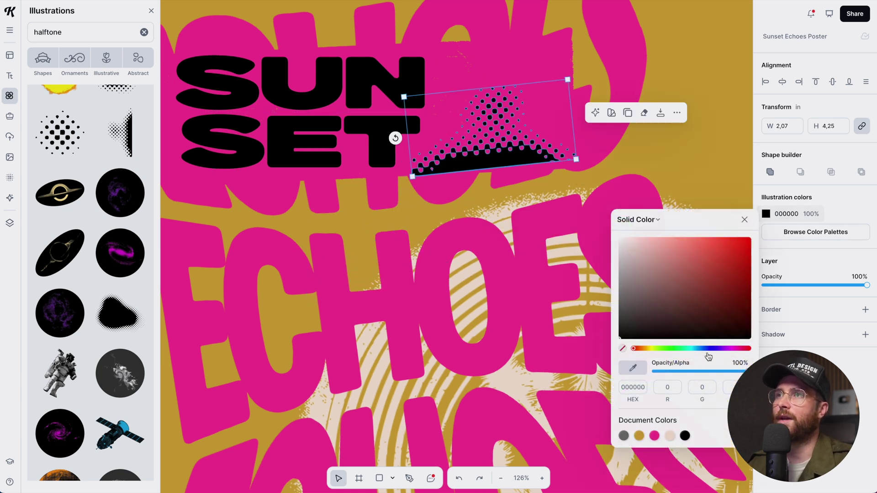
{"action": "left_click", "coordinate": [638, 436]}
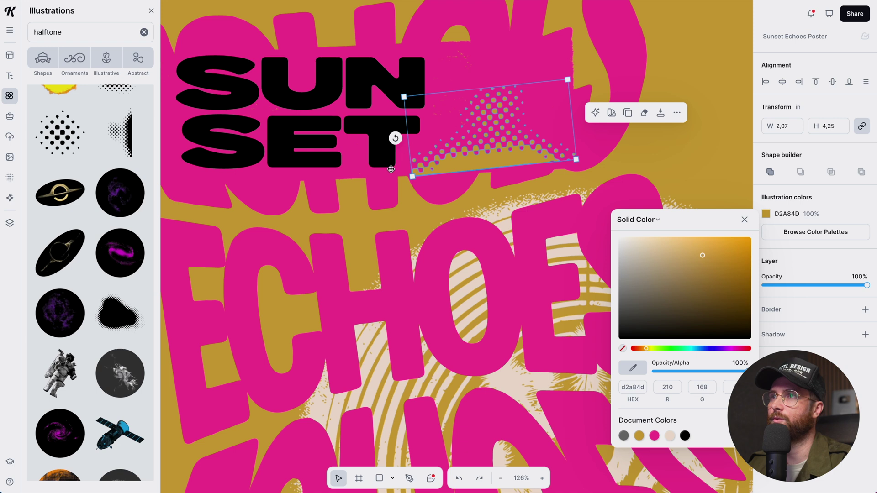
Enlarge the pink distressed rectangle behind SUNSET to about 11.45 by 4.02 in
{"action": "left_click", "coordinate": [690, 151]}
{"action": "left_click_drag", "start_coordinate": [499, 177], "coordinate": [601, 262]}
{"action": "left_click", "coordinate": [526, 145]}
{"action": "left_click_drag", "start_coordinate": [255, 151], "coordinate": [244, 141]}
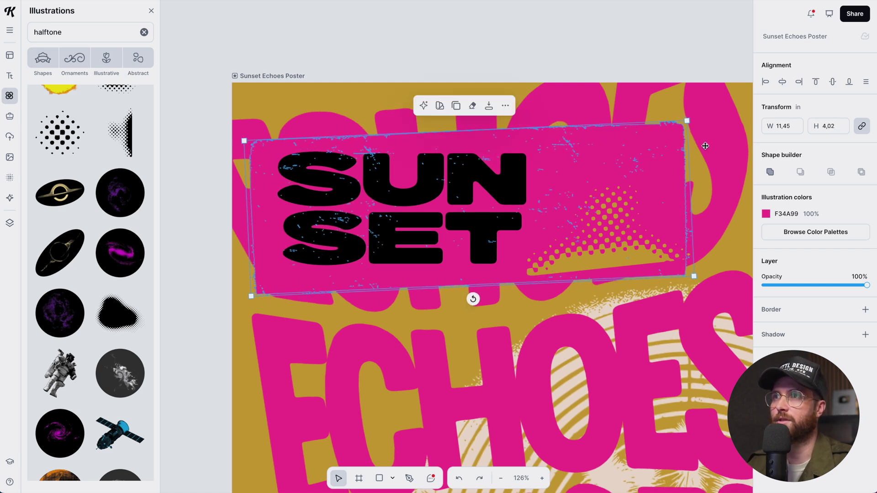
Place a halftone copy above the poster and shrink the other to about 1.60 by 3.29 in at the pink block's lower-right corner
{"action": "left_click", "coordinate": [601, 263]}
{"action": "left_click_drag", "start_coordinate": [601, 263], "coordinate": [529, 49]}
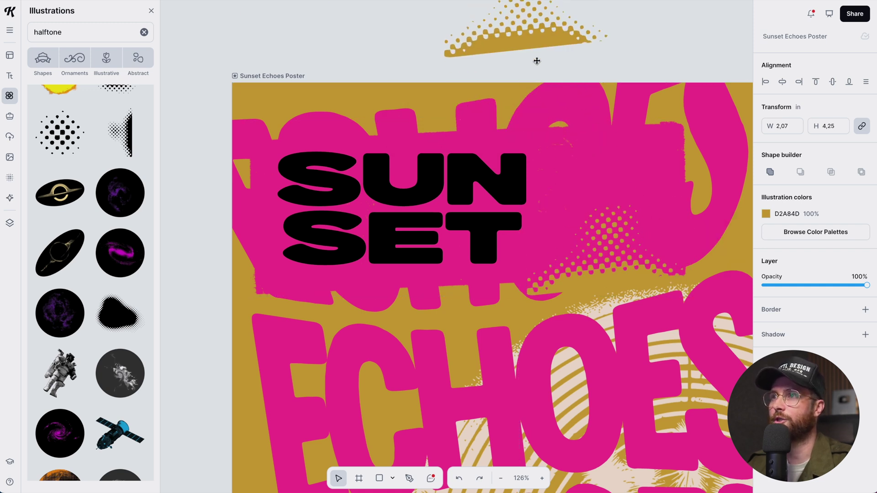
{"action": "left_click", "coordinate": [626, 280]}
{"action": "left_click_drag", "start_coordinate": [517, 216], "coordinate": [563, 211]}
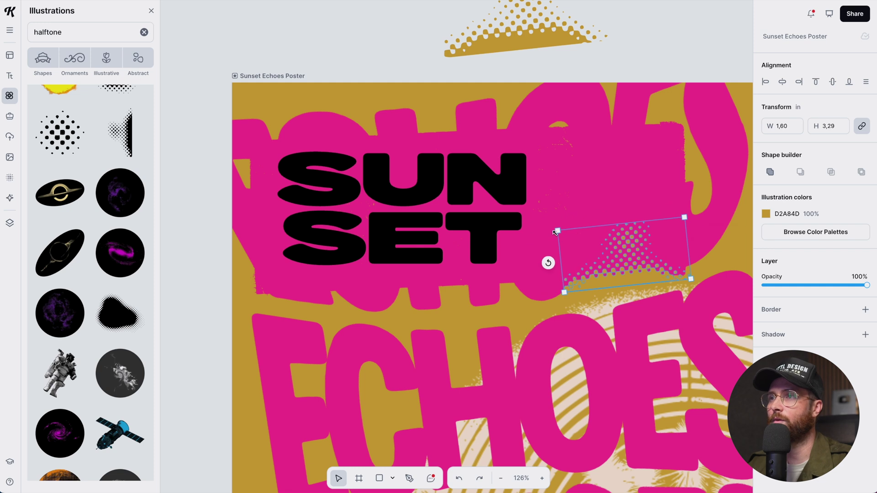
{"action": "left_click_drag", "start_coordinate": [628, 282], "coordinate": [636, 282]}
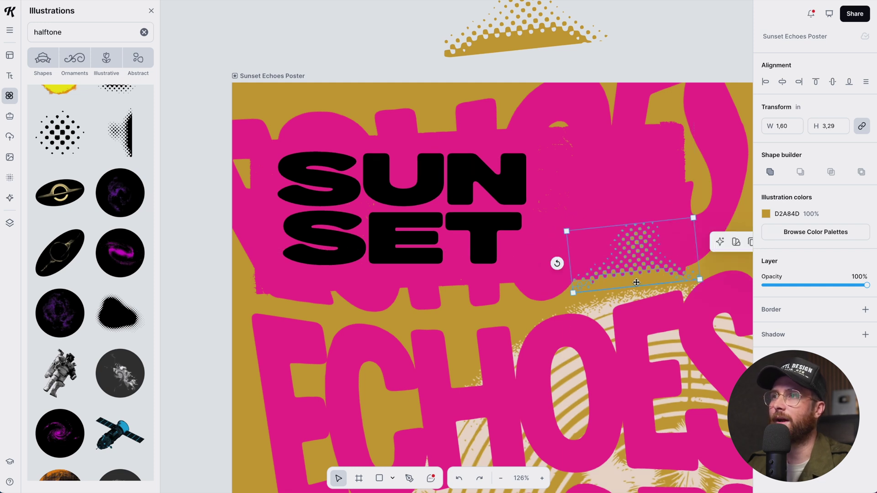
Subtract the small halftone from the pink distressed rectangle at its lower-right corner
{"action": "left_click", "coordinate": [571, 176], "text": "shift"}
{"action": "left_click", "coordinate": [800, 221]}
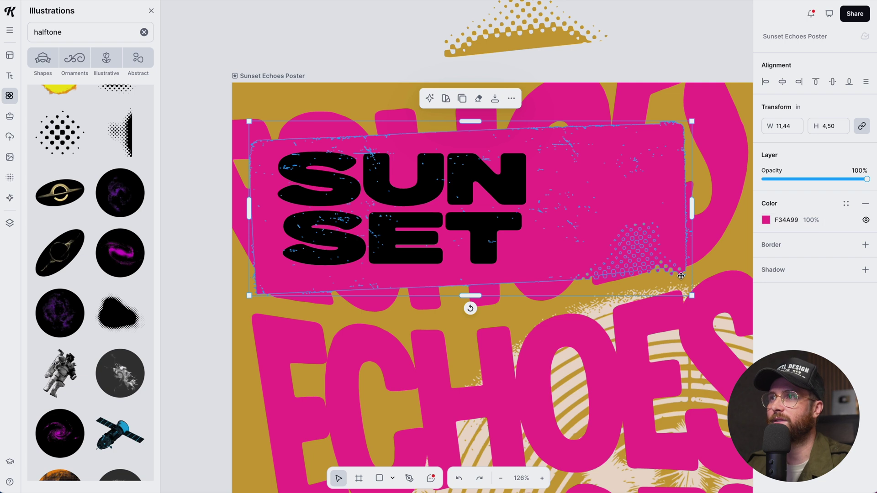
{"action": "left_click", "coordinate": [689, 287]}
Subtract halftone copies from the pink block's upper edge and, at about 1.52 by 3.12 in, from its lower-left corner
{"action": "left_click", "coordinate": [525, 27]}
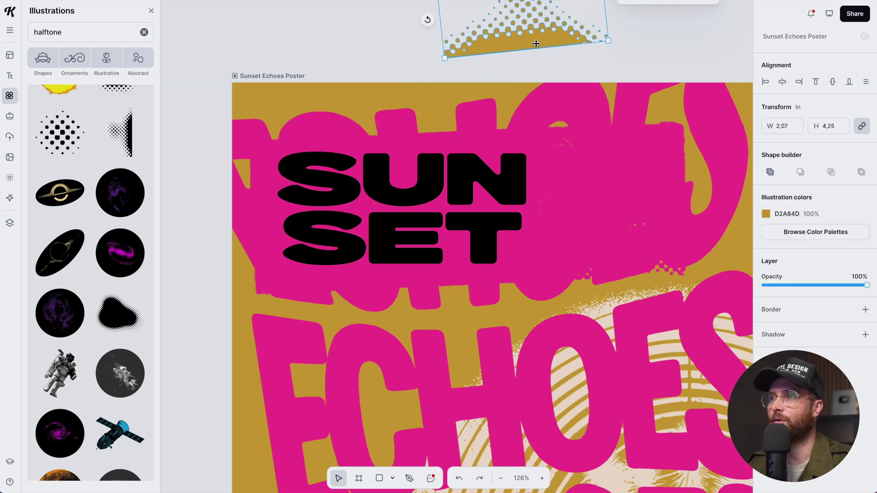
{"action": "left_click_drag", "start_coordinate": [525, 27], "coordinate": [508, 127]}
{"action": "key", "text": "ctrl+v"}
{"action": "left_click_drag", "start_coordinate": [425, 107], "coordinate": [251, 272]}
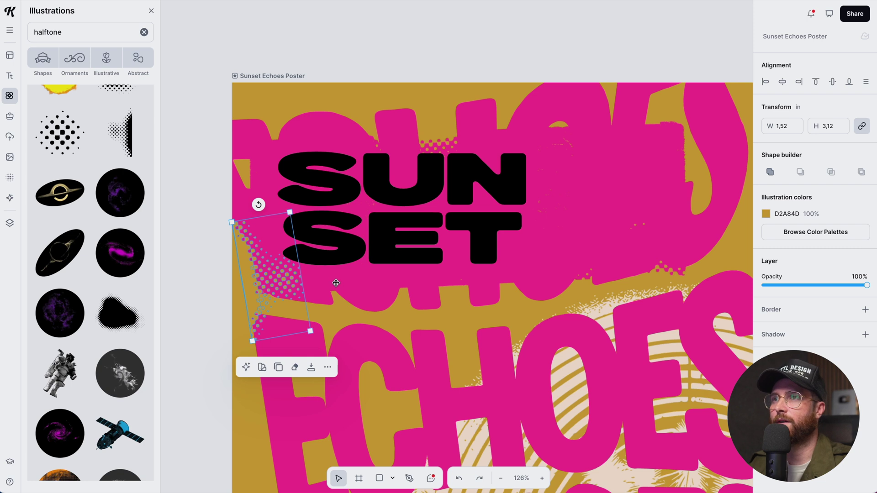
{"action": "left_click", "coordinate": [316, 280], "text": "shift"}
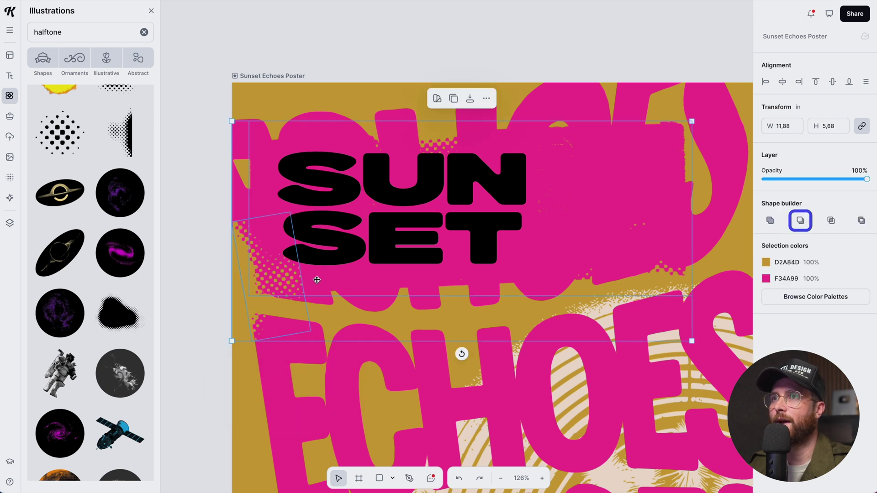
{"action": "left_click", "coordinate": [800, 223]}
{"action": "left_click", "coordinate": [398, 74]}
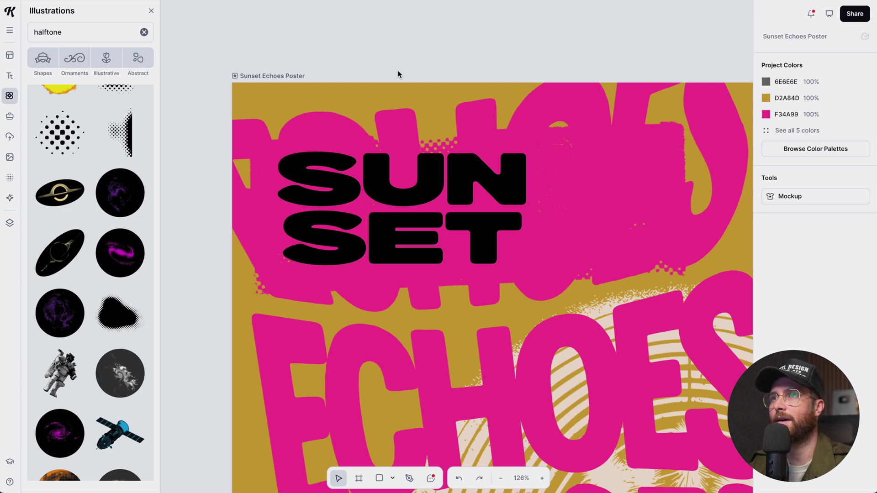
{"action": "key", "text": "shift+1"}
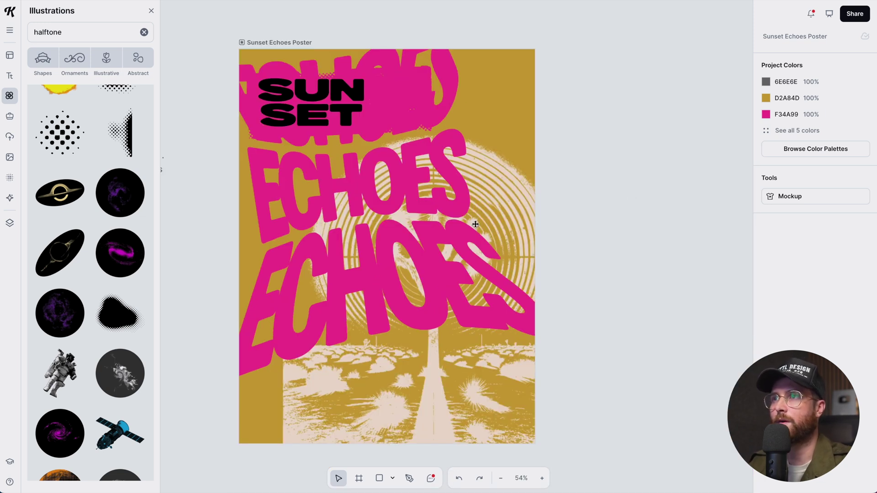
{"action": "left_click", "coordinate": [394, 108]}
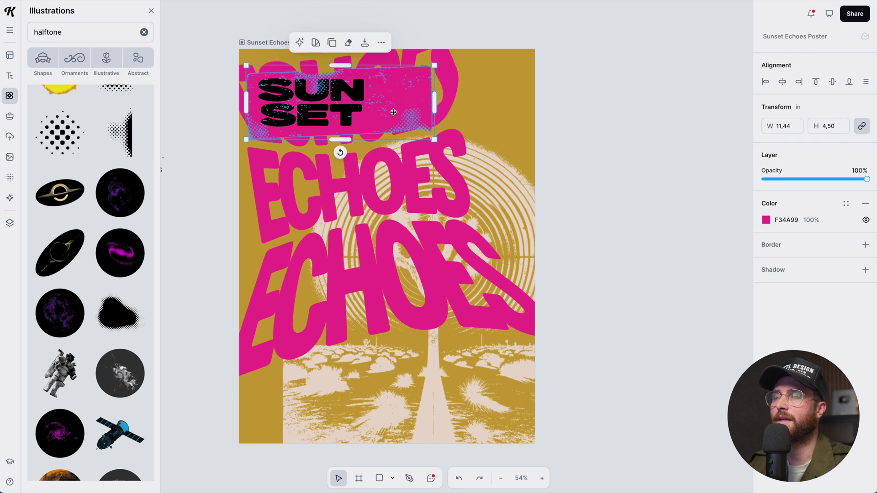
{"action": "left_click", "coordinate": [557, 263]}
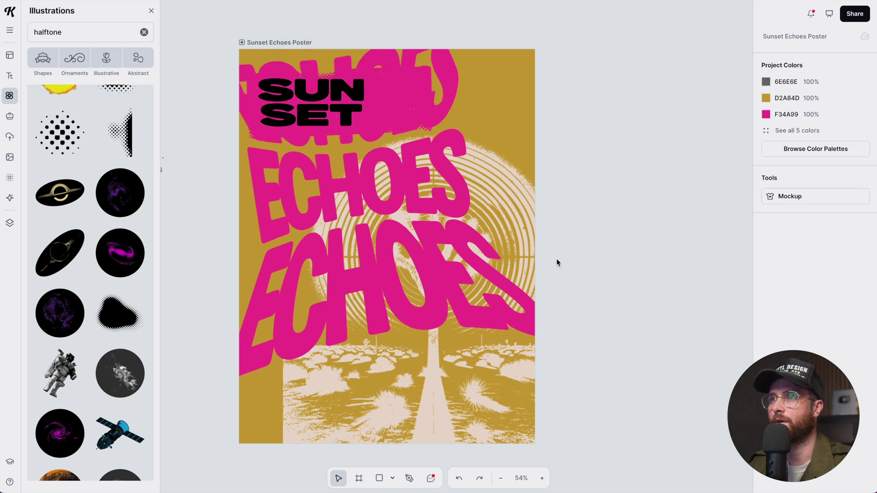
Duplicate the SUNSET headline over the middle ECHOES text and change the copy's wording to JUNE 21-22
{"action": "left_click", "coordinate": [284, 108]}
{"action": "left_click_drag", "start_coordinate": [285, 107], "coordinate": [401, 195]}
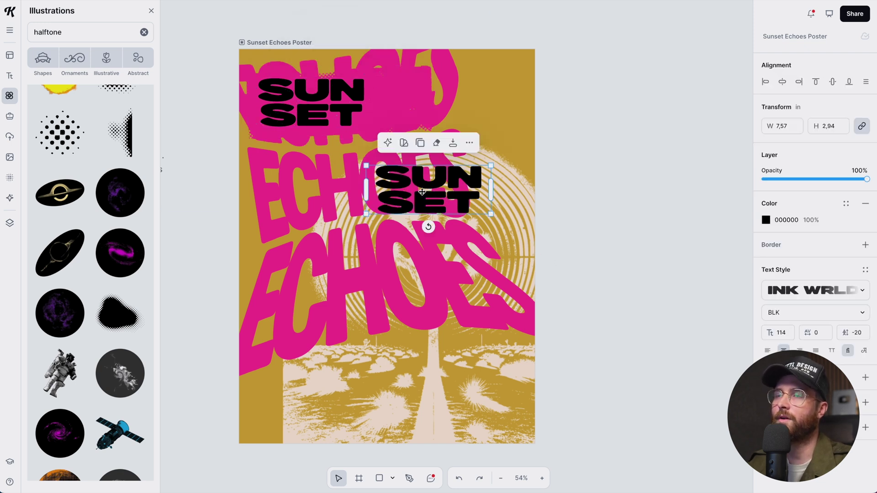
{"action": "double_click", "coordinate": [421, 190]}
{"action": "left_click", "coordinate": [150, 10]}
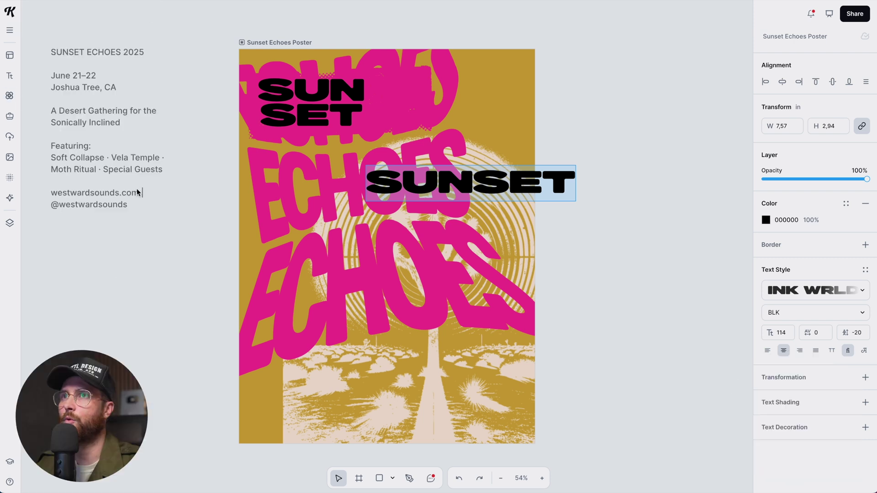
{"action": "left_click", "coordinate": [457, 176]}
{"action": "key", "text": "ctrl+a"}
{"action": "type", "text": "JU"}
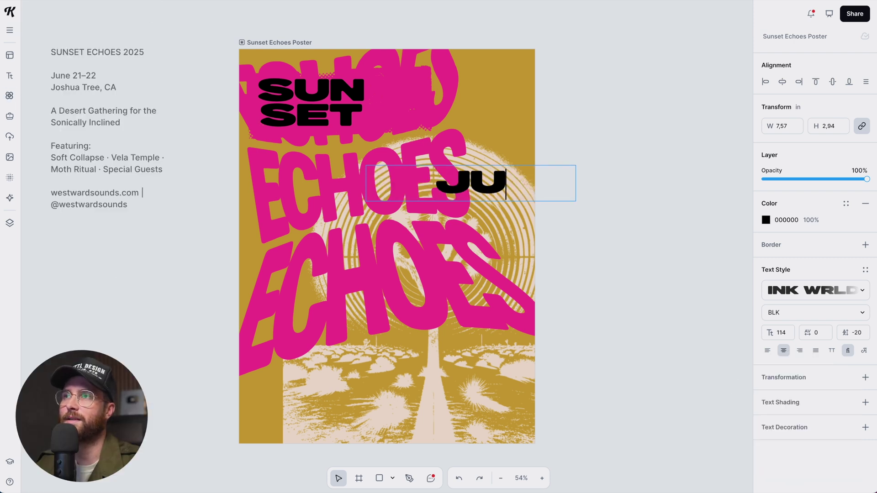
{"action": "type", "text": "NE 21-22"}
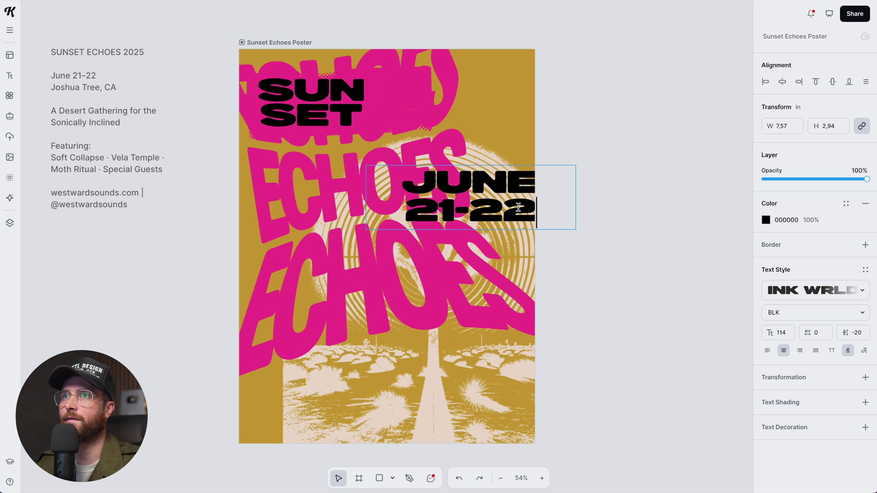
{"action": "key", "text": "Escape"}
Right-align the date text, scale it down and place it on two lines near the poster's upper-right edge
{"action": "left_click_drag", "start_coordinate": [578, 214], "coordinate": [492, 222]}
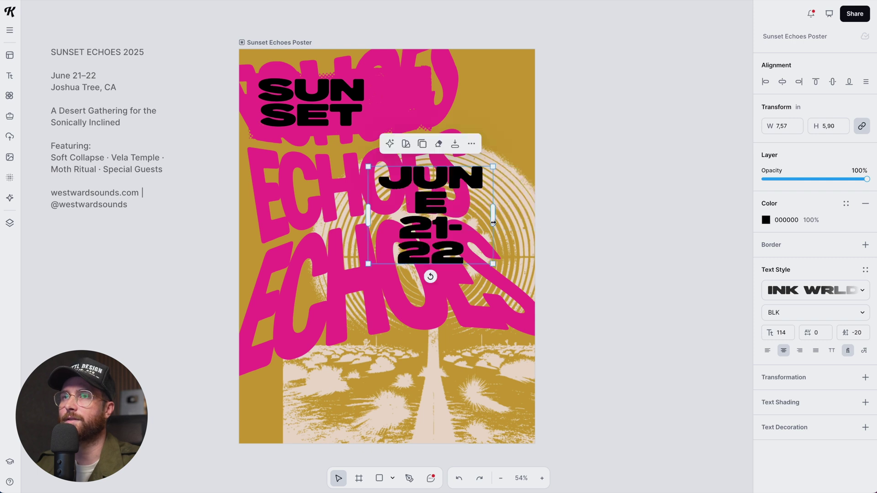
{"action": "left_click", "coordinate": [799, 351]}
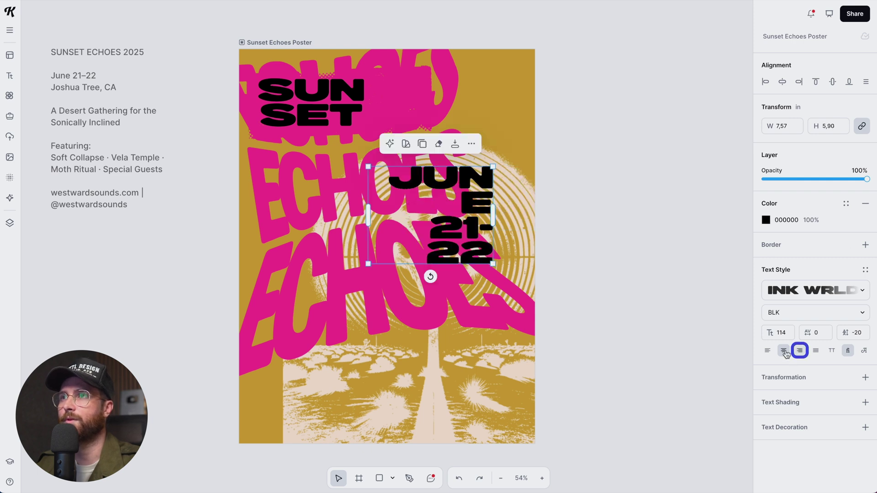
{"action": "left_click_drag", "start_coordinate": [372, 212], "coordinate": [382, 196]}
{"action": "left_click_drag", "start_coordinate": [461, 180], "coordinate": [487, 120]}
Add a right-aligned 2025 line below the date and scale it to text size 50, about 4.75 in wide
{"action": "left_click", "coordinate": [489, 118]}
{"action": "type", "text": "2025"}
{"action": "key", "text": "Escape"}
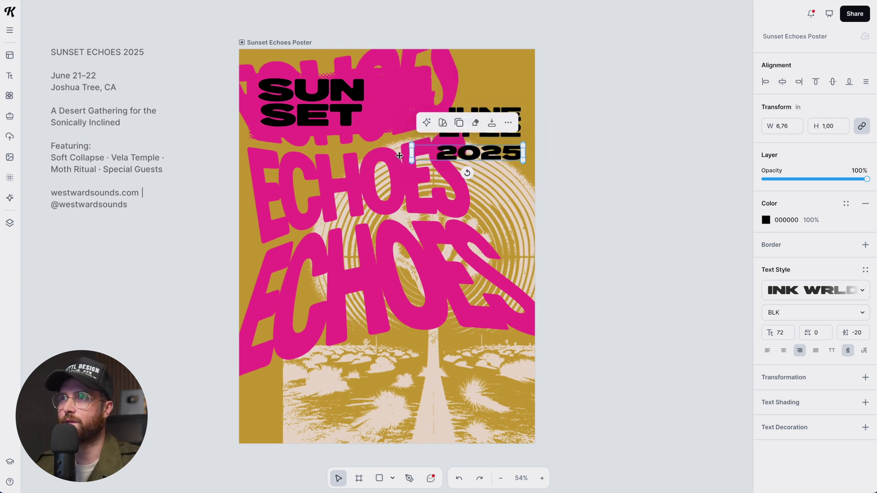
{"action": "left_click_drag", "start_coordinate": [413, 161], "coordinate": [493, 147]}
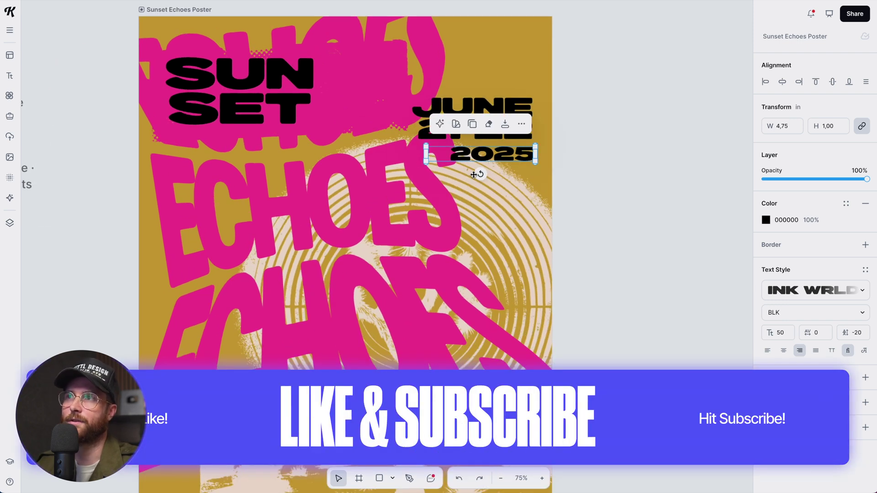
Tighten the spacing of the 2025 line beneath the JUNE 21-22 date
{"action": "left_click_drag", "start_coordinate": [479, 174], "coordinate": [493, 158]}
{"action": "left_click", "coordinate": [626, 185]}
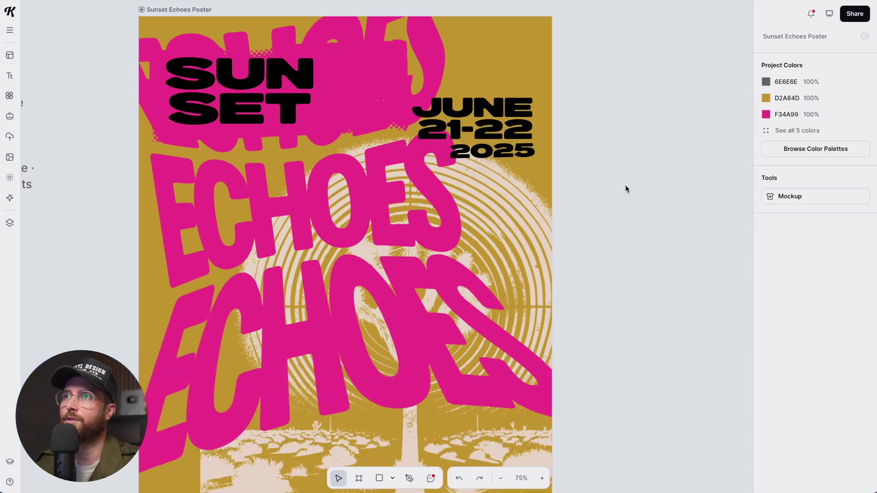
Duplicate the 2025 line over the lower ECHOES lettering and change it to JOSHUA TREE, CA on two lines, about 6.28 in wide
{"action": "scroll", "coordinate": [486, 144], "scroll_direction": "down", "scroll_amount": 3}
{"action": "left_click_drag", "start_coordinate": [504, 148], "coordinate": [476, 303], "text": "alt"}
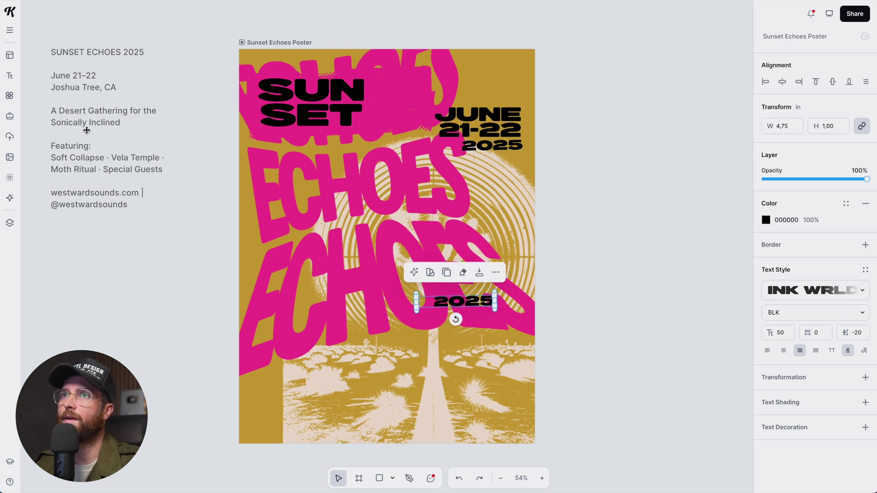
{"action": "left_click", "coordinate": [94, 94]}
{"action": "double_click", "coordinate": [95, 87]}
{"action": "left_click_drag", "start_coordinate": [117, 93], "coordinate": [54, 97]}
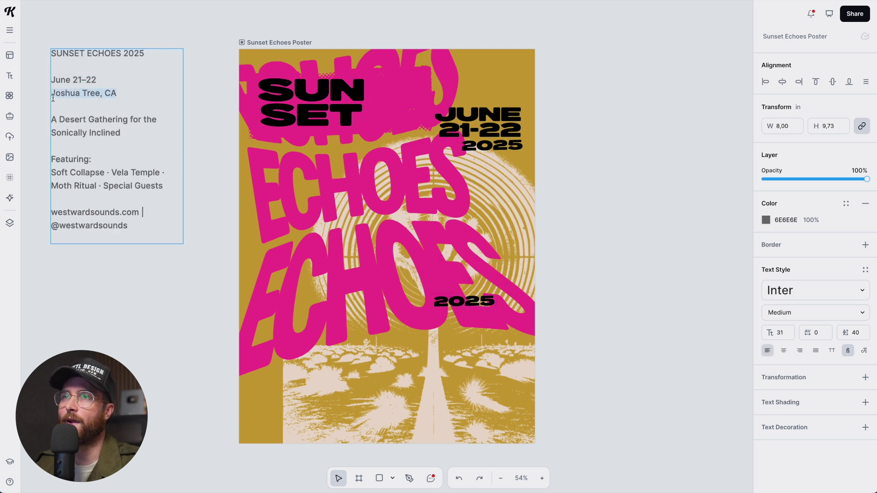
{"action": "left_click", "coordinate": [457, 299]}
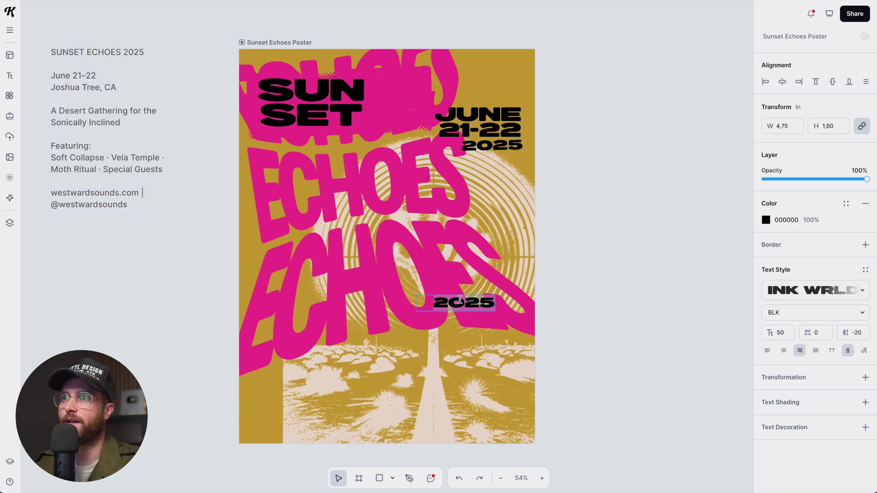
{"action": "key", "text": "ctrl+v"}
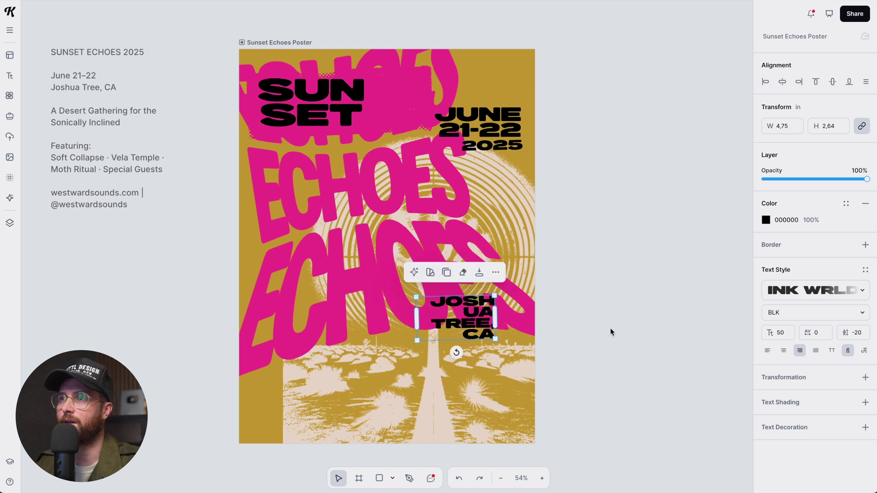
{"action": "left_click_drag", "start_coordinate": [497, 316], "coordinate": [520, 315]}
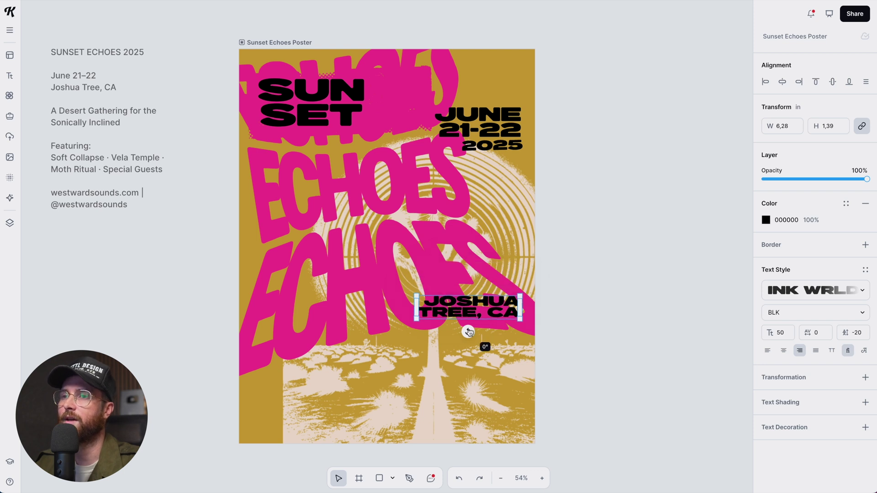
{"action": "left_click_drag", "start_coordinate": [497, 314], "coordinate": [500, 320]}
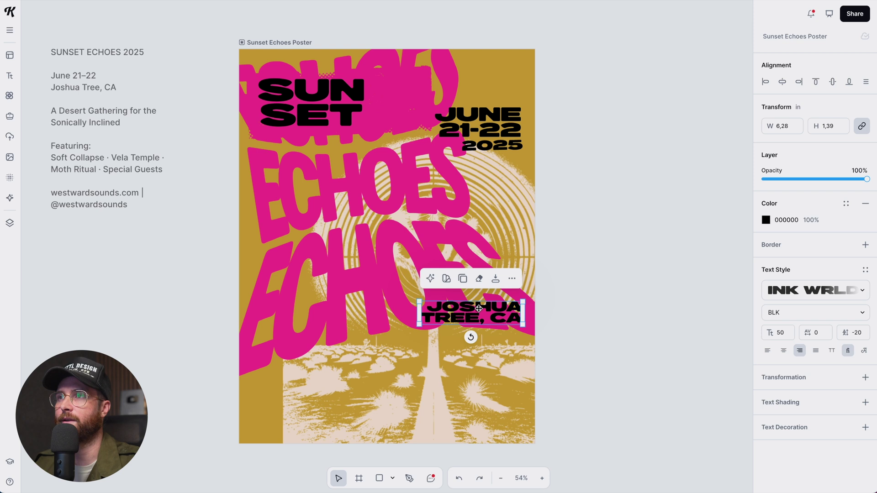
Duplicate the location text toward the poster's lower left, left-align the copy and set its typeface to INK MODERN
{"action": "left_click_drag", "start_coordinate": [479, 306], "coordinate": [362, 333]}
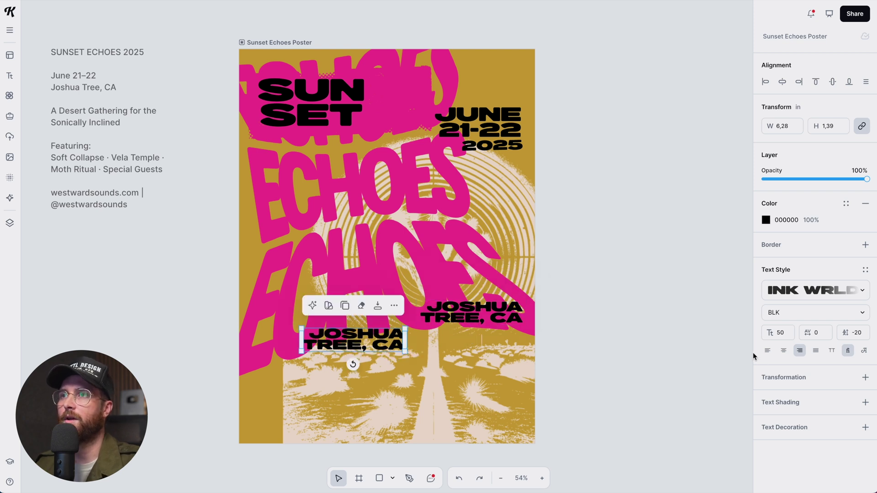
{"action": "left_click", "coordinate": [766, 350]}
{"action": "left_click", "coordinate": [803, 289]}
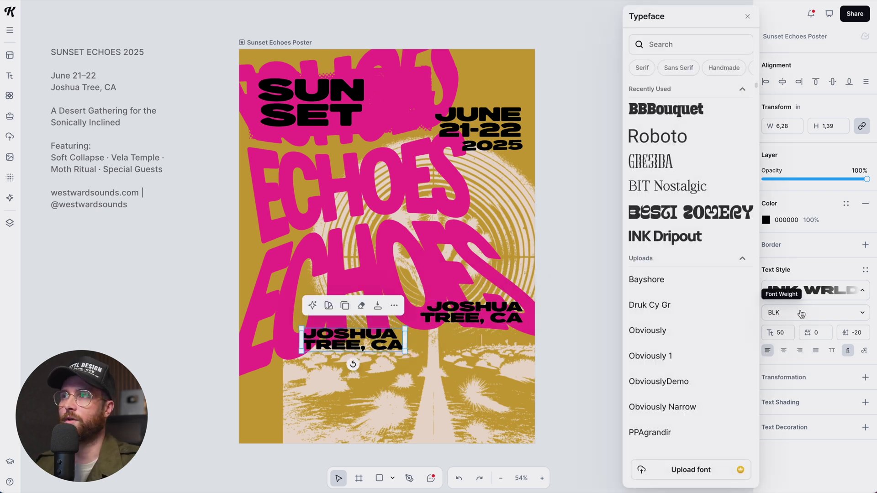
{"action": "type", "text": "ink b"}
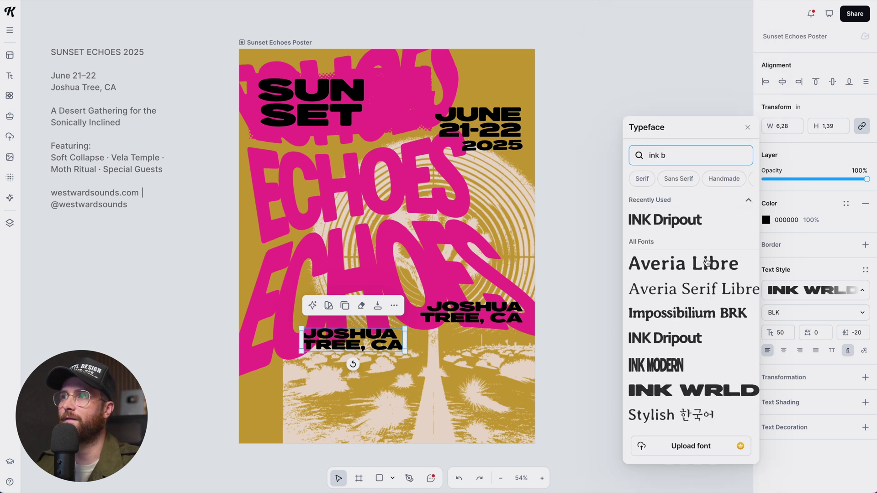
{"action": "left_click", "coordinate": [680, 367]}
Change the copy's wording to FEATURING:, shift it up and left, and narrow its text box to about 3.83 in
{"action": "double_click", "coordinate": [334, 335]}
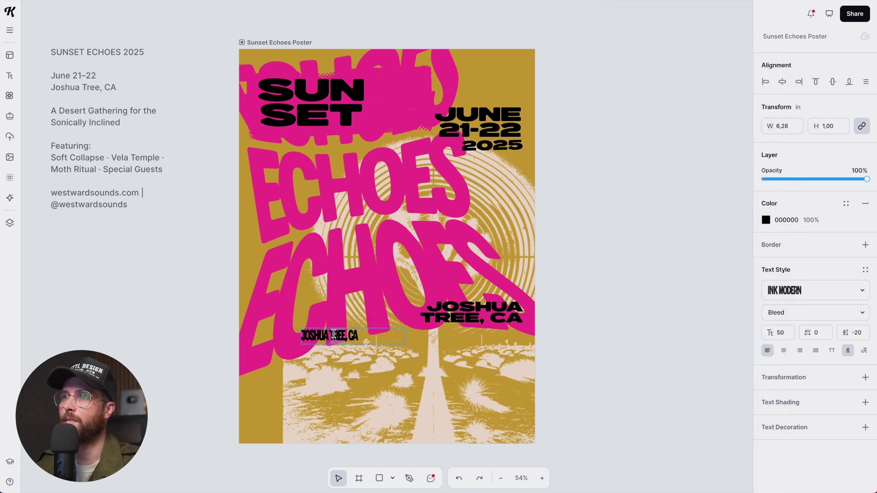
{"action": "key", "text": "ctrl+a"}
{"action": "key", "text": "BackSpace"}
{"action": "type", "text": "FEATURING"}
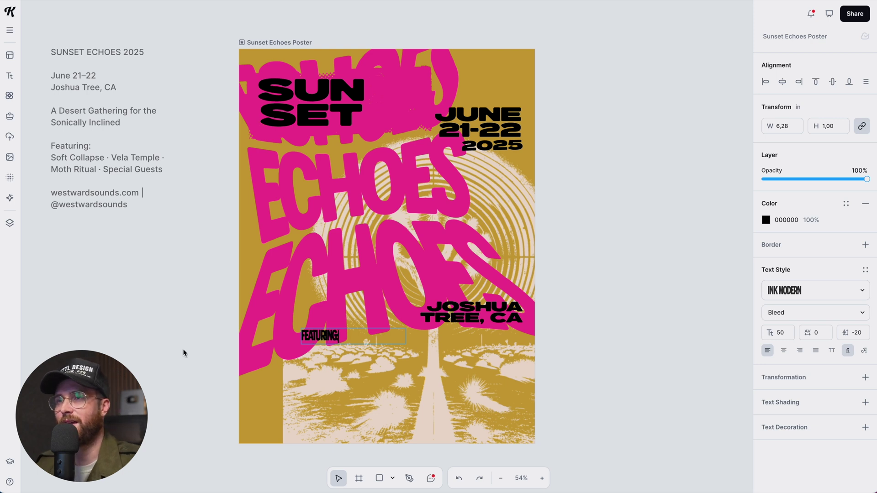
{"action": "type", "text": ":"}
{"action": "key", "text": "Escape"}
{"action": "left_click_drag", "start_coordinate": [330, 339], "coordinate": [313, 327]}
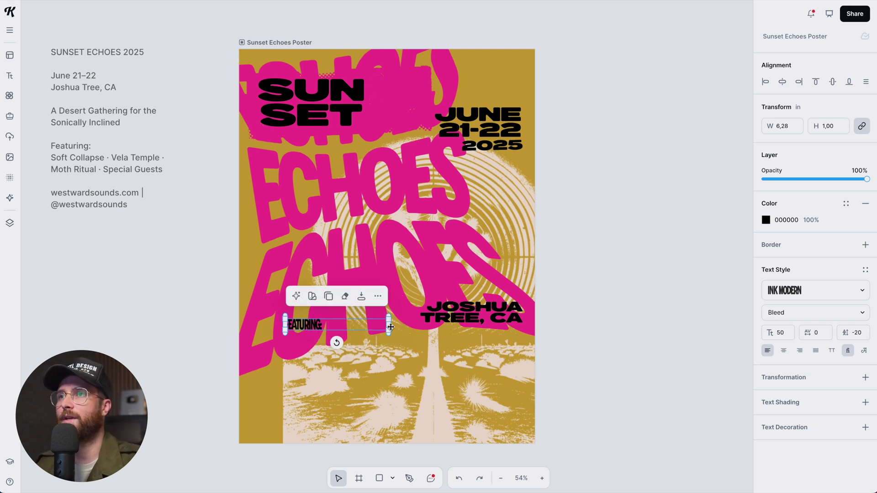
{"action": "left_click_drag", "start_coordinate": [389, 326], "coordinate": [327, 335]}
Replace the wording of the second FEATURING: line with Soft Collapse, copied from the event notes
{"action": "left_click", "coordinate": [151, 173]}
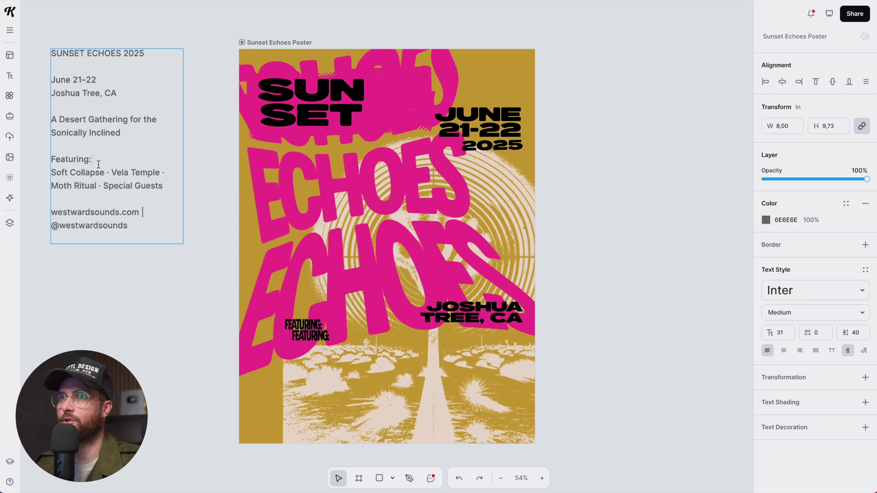
{"action": "left_click_drag", "start_coordinate": [103, 175], "coordinate": [46, 176]}
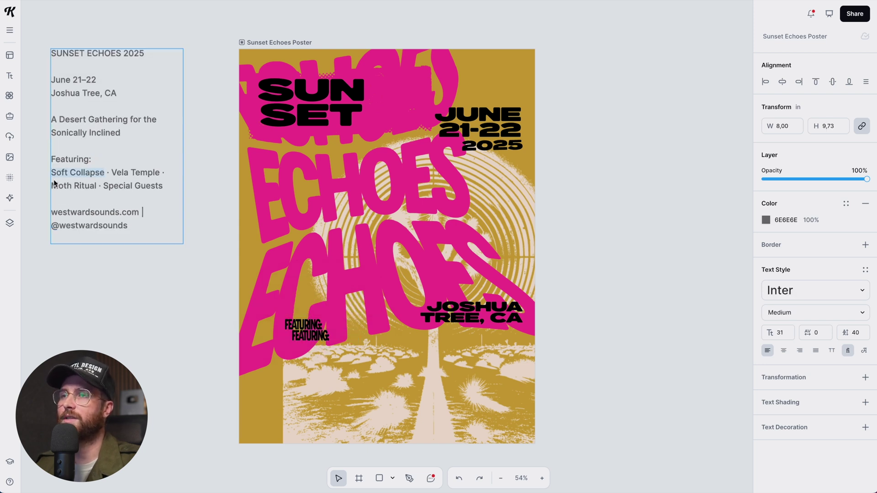
{"action": "key", "text": "Escape"}
{"action": "left_click", "coordinate": [306, 337]}
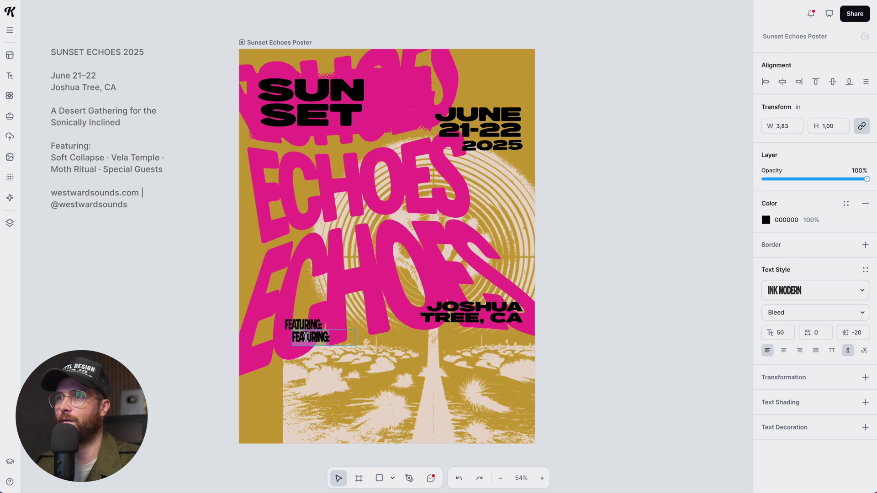
{"action": "double_click", "coordinate": [306, 337]}
{"action": "key", "text": "ctrl+v"}
{"action": "key", "text": "Escape"}
Duplicate the SOFT COLLAPSE line below itself and replace the copy's wording with Vela Temple from the event notes
{"action": "left_click_drag", "start_coordinate": [308, 330], "coordinate": [301, 340]}
{"action": "key", "text": "Escape"}
{"action": "double_click", "coordinate": [157, 159]}
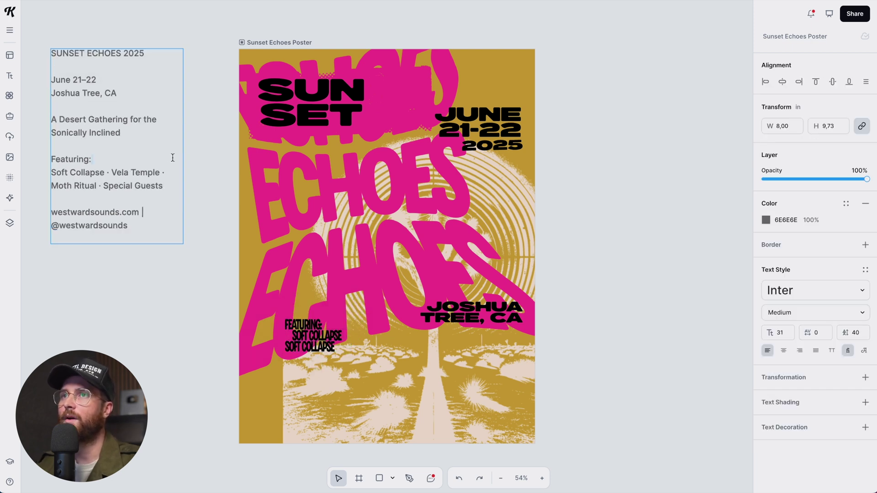
{"action": "left_click_drag", "start_coordinate": [156, 174], "coordinate": [115, 175]}
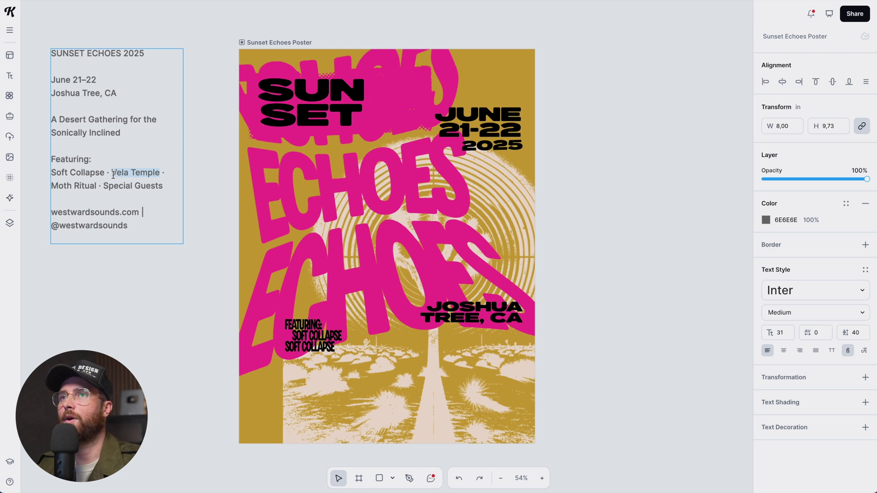
{"action": "key", "text": "ctrl+c"}
{"action": "double_click", "coordinate": [328, 350]}
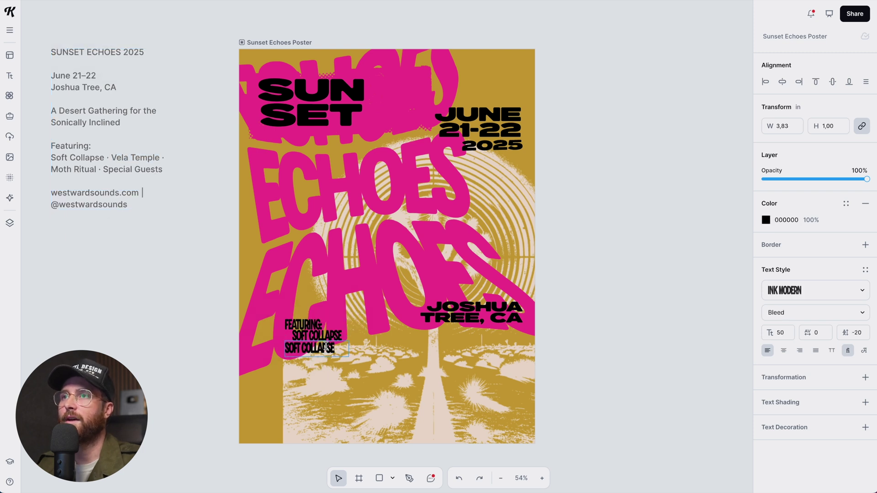
{"action": "key", "text": "ctrl+v"}
{"action": "key", "text": "Escape"}
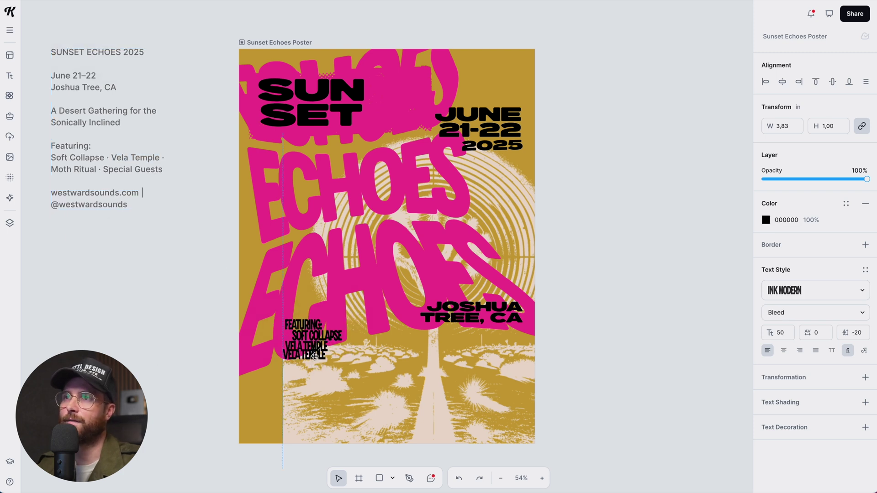
Replace the wording of the lowest VELA TEMPLE line with Moth Ritual, copied from the event notes
{"action": "left_click", "coordinate": [85, 171]}
{"action": "double_click", "coordinate": [85, 171]}
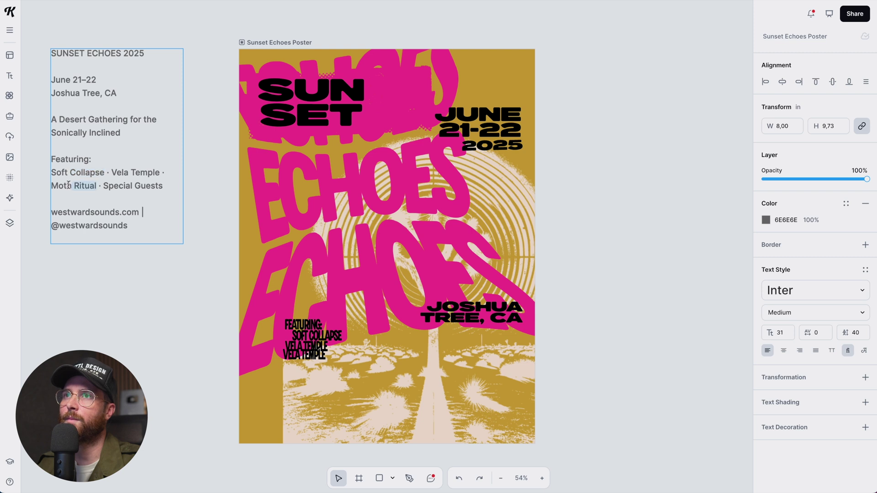
{"action": "key", "text": "ctrl+c"}
{"action": "left_click", "coordinate": [305, 358]}
{"action": "double_click", "coordinate": [305, 358]}
{"action": "key", "text": "ctrl+v"}
{"action": "key", "text": "Escape"}
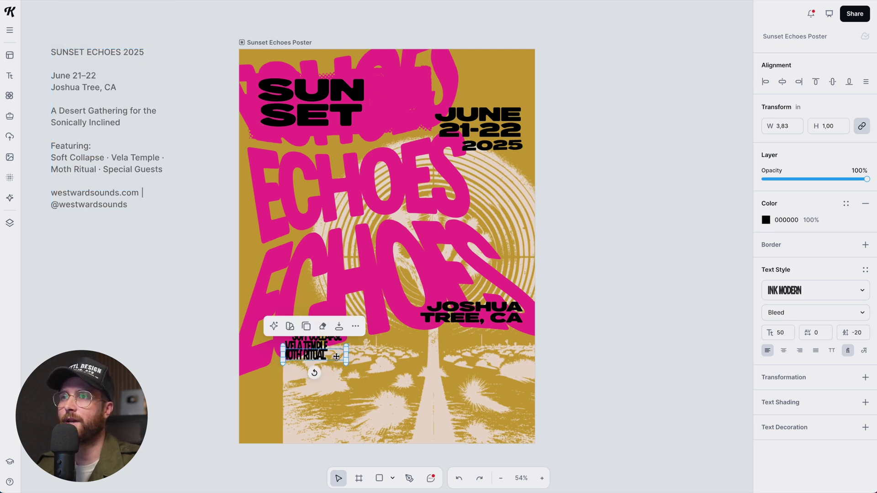
Duplicate the MOTH RITUAL line below itself and copy the words Special Guests from the event notes
{"action": "left_click_drag", "start_coordinate": [306, 355], "coordinate": [324, 367]}
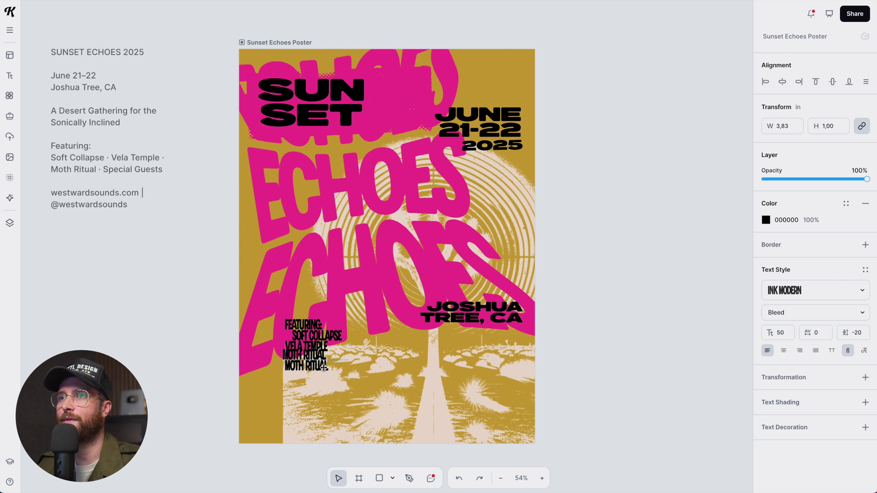
{"action": "double_click", "coordinate": [117, 172]}
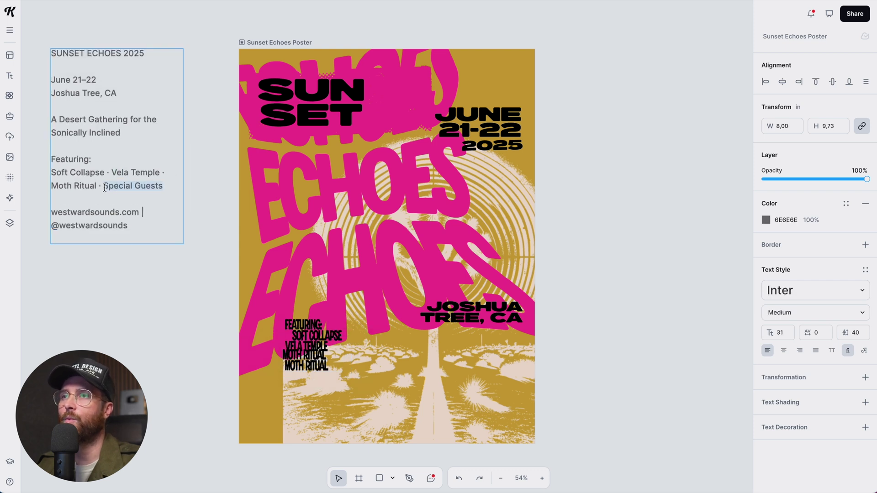
{"action": "key", "text": "Escape"}
Reduce the indent of SOFT COLLAPSE and move VELA TEMPLE and the lowest MOTH RITUAL line further down
{"action": "scroll", "coordinate": [349, 399], "scroll_direction": "up", "scroll_amount": 8}
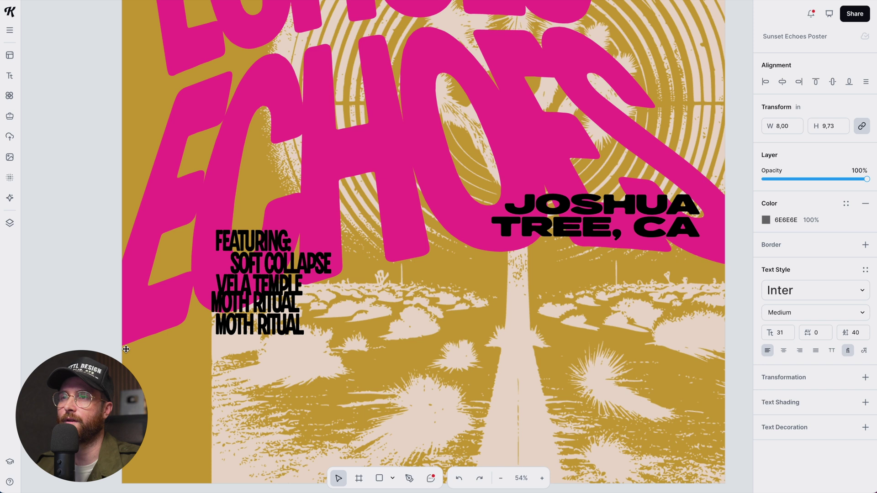
{"action": "left_click", "coordinate": [244, 331]}
{"action": "left_click_drag", "start_coordinate": [231, 320], "coordinate": [230, 340]}
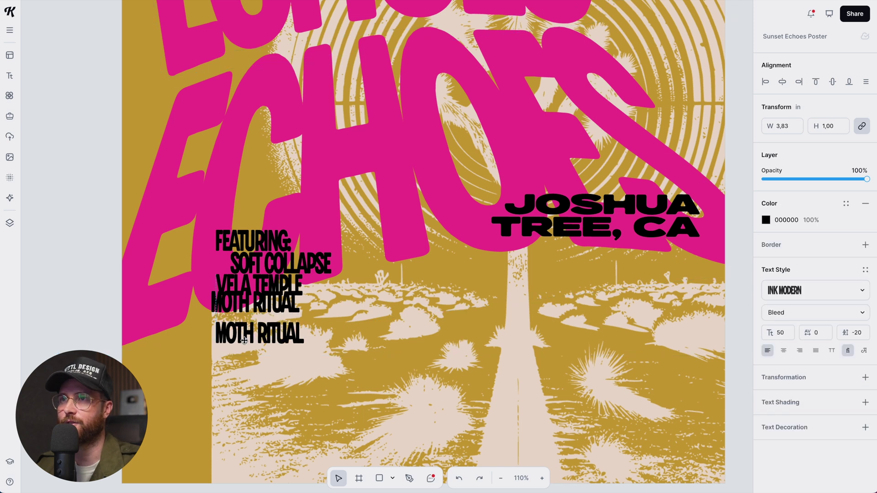
{"action": "left_click_drag", "start_coordinate": [243, 264], "coordinate": [239, 265]}
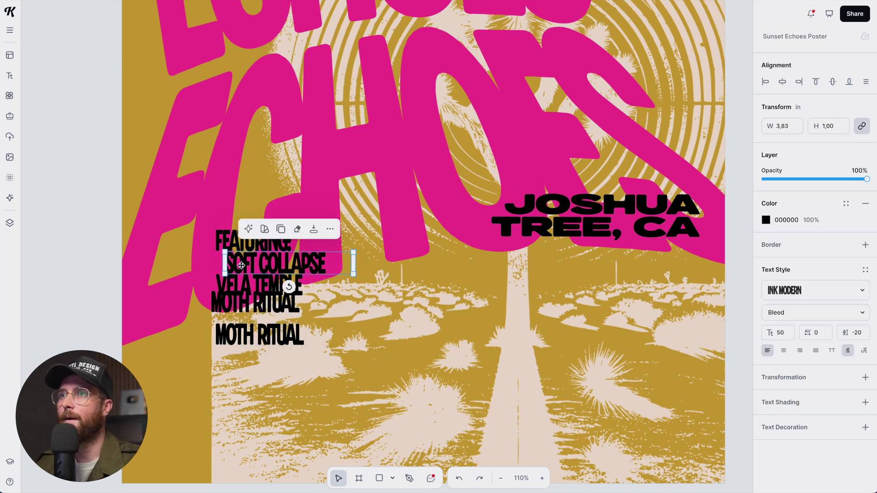
{"action": "left_click", "coordinate": [258, 288]}
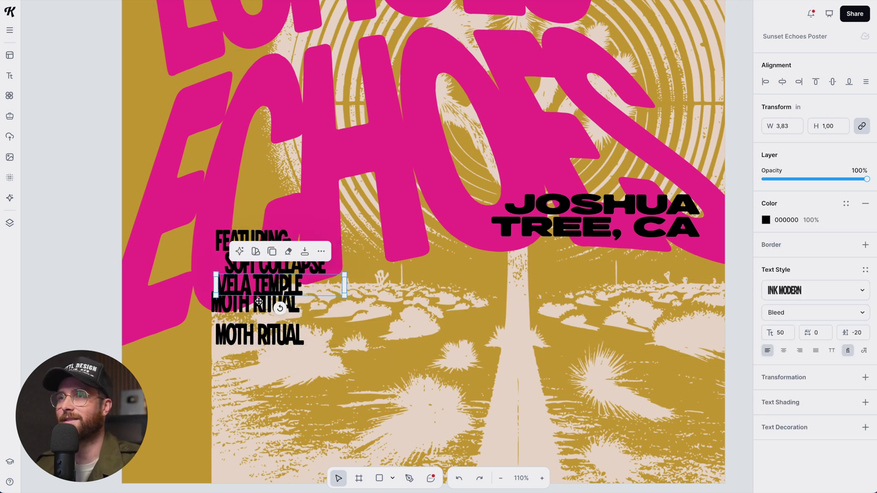
{"action": "left_click_drag", "start_coordinate": [258, 302], "coordinate": [259, 307]}
{"action": "left_click", "coordinate": [260, 356]}
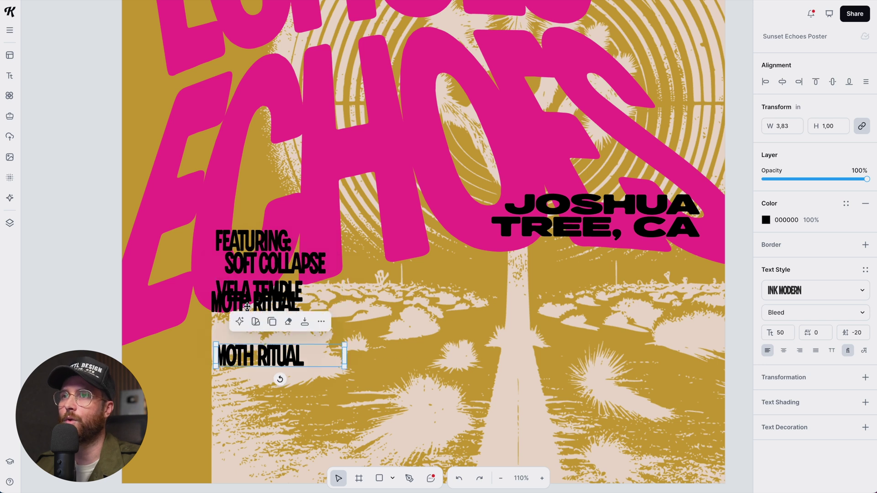
Break SOFT COLLAPSE onto two lines and shift VELA TEMPLE and the upper MOTH RITUAL line down to make room
{"action": "key", "text": "ctrl+z"}
{"action": "key", "text": "ctrl+z"}
{"action": "key", "text": "ctrl+z"}
{"action": "key", "text": "ctrl+z"}
{"action": "double_click", "coordinate": [217, 314]}
{"action": "key", "text": "Escape"}
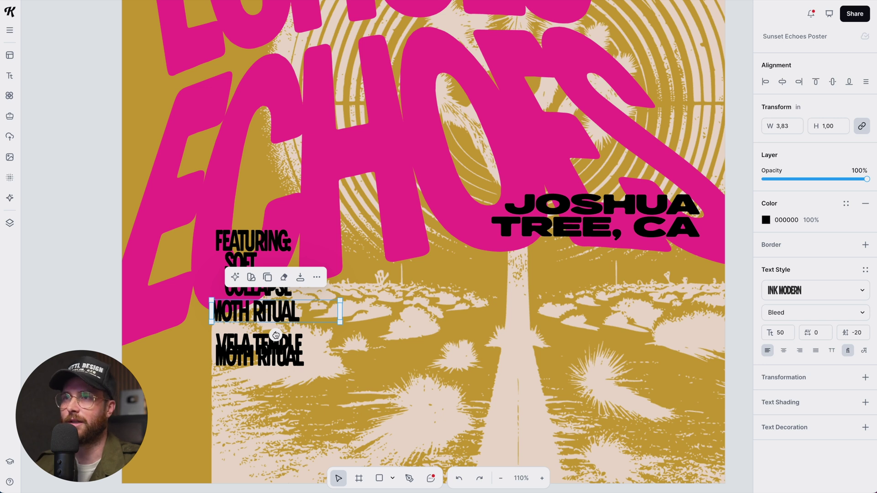
Restack the lineup with VELA TEMPLE under COLLAPSE, MOTH RITUAL beneath it and the spare MOTH RITUAL copy last
{"action": "left_click_drag", "start_coordinate": [254, 314], "coordinate": [267, 386]}
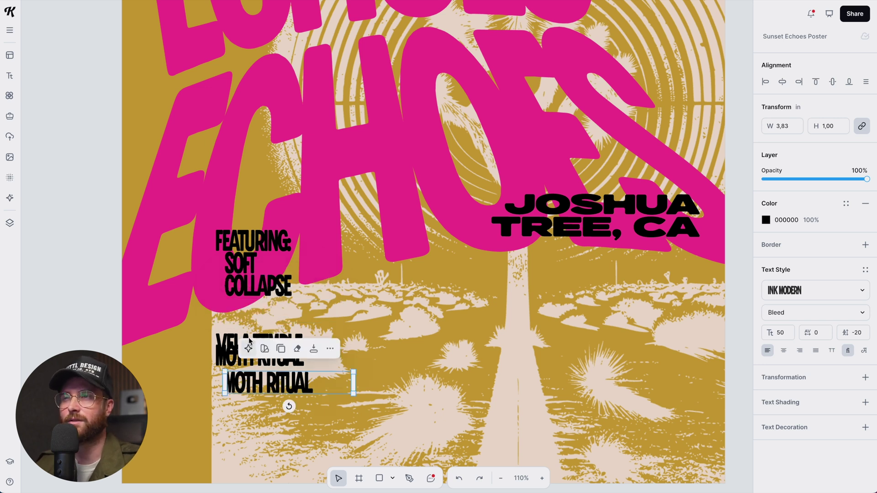
{"action": "left_click_drag", "start_coordinate": [226, 338], "coordinate": [226, 305]}
{"action": "left_click_drag", "start_coordinate": [236, 356], "coordinate": [239, 333]}
{"action": "left_click_drag", "start_coordinate": [281, 381], "coordinate": [270, 362]}
Replace the wording of the lowest MOTH RITUAL line with the copied Special Guests text
{"action": "double_click", "coordinate": [274, 360]}
{"action": "key", "text": "ctrl+a"}
{"action": "key", "text": "ctrl+v"}
{"action": "key", "text": "Escape"}
Enclose SPECIAL GUESTS in asterisks and narrow its text box to about 2.71 in so it wraps onto two lines
{"action": "double_click", "coordinate": [221, 359]}
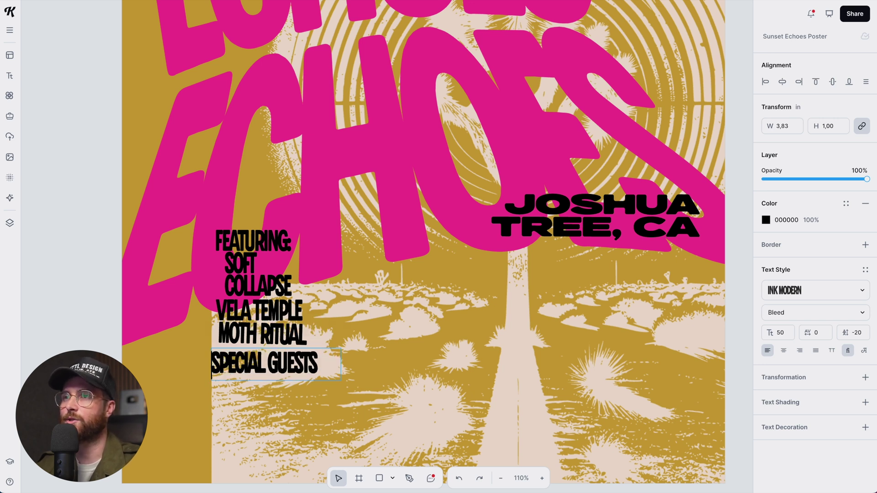
{"action": "type", "text": "*"}
{"action": "type", "text": "*"}
{"action": "key", "text": "Escape"}
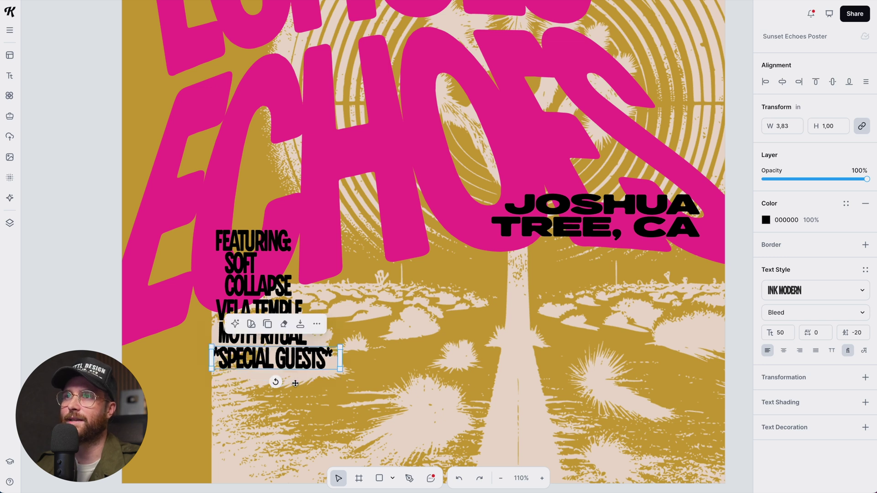
{"action": "left_click_drag", "start_coordinate": [339, 362], "coordinate": [302, 363]}
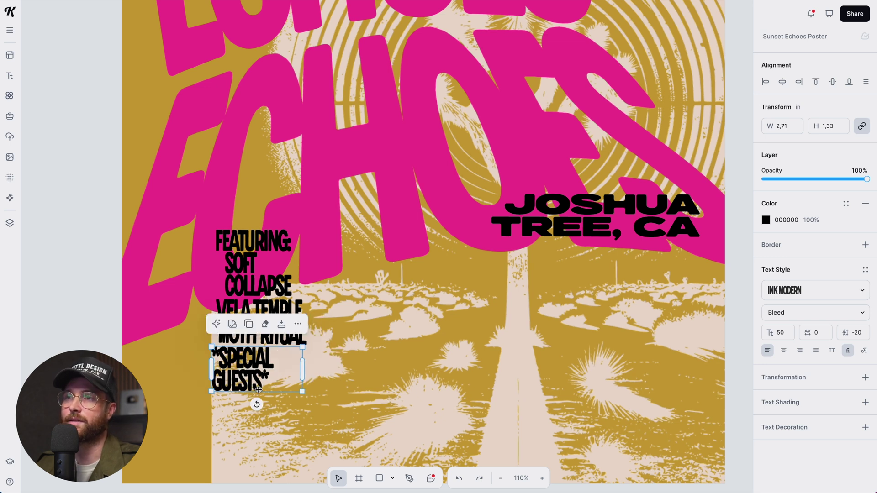
{"action": "left_click", "coordinate": [204, 416]}
{"action": "scroll", "coordinate": [204, 416], "scroll_direction": "down", "scroll_amount": 5}
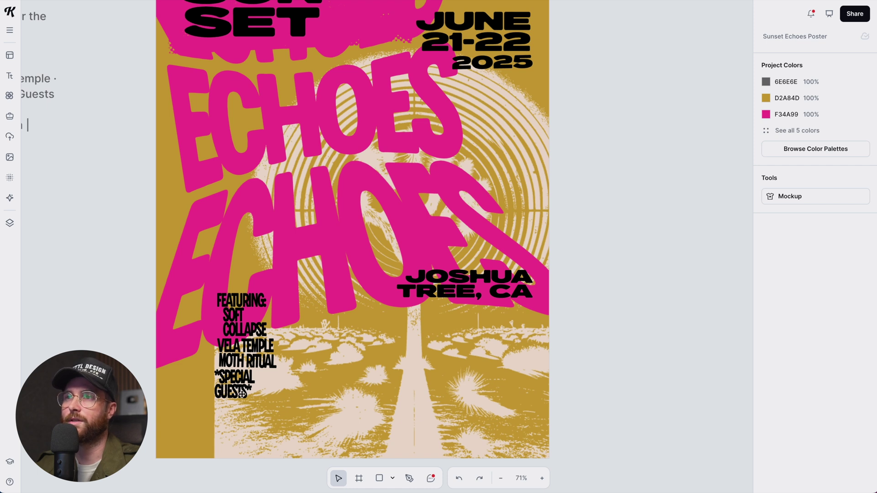
Duplicate the whole lineup block, from FEATURING: down to *SPECIAL GUESTS*, into the poster's lower-right desert area
{"action": "left_click", "coordinate": [242, 394]}
{"action": "left_click", "coordinate": [248, 361], "text": "shift"}
{"action": "left_click", "coordinate": [245, 346], "text": "shift"}
{"action": "left_click", "coordinate": [235, 315], "text": "shift"}
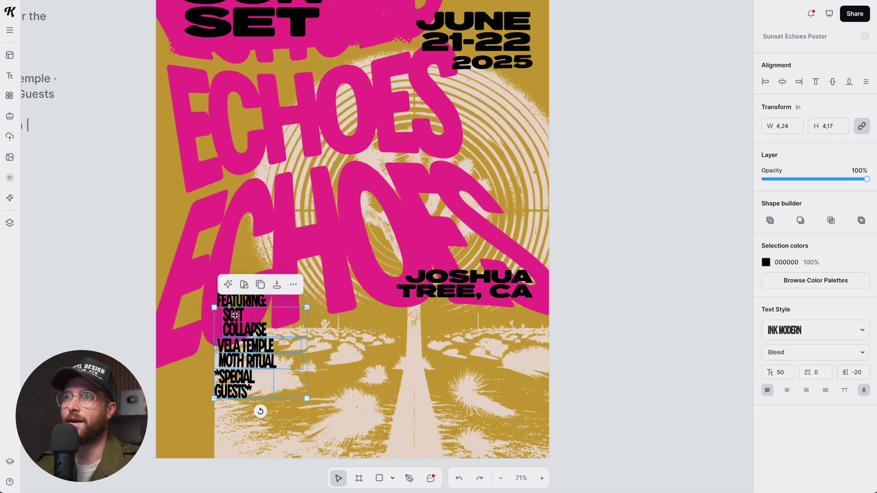
{"action": "left_click", "coordinate": [235, 303], "text": "shift"}
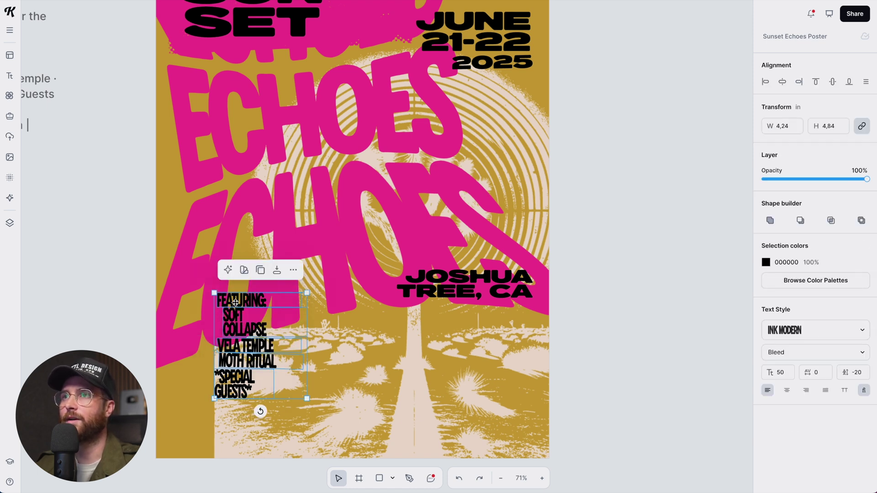
{"action": "left_click", "coordinate": [583, 369]}
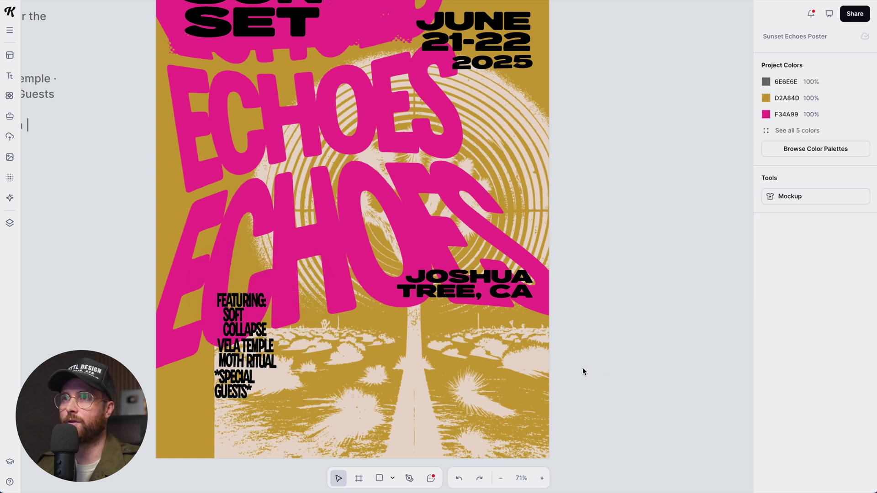
{"action": "left_click_drag", "start_coordinate": [247, 300], "coordinate": [450, 343]}
Delete the artist and special-guest lines from the duplicated lineup, keeping only the FEATURING: copy
{"action": "key", "text": "Escape"}
{"action": "left_click", "coordinate": [441, 385]}
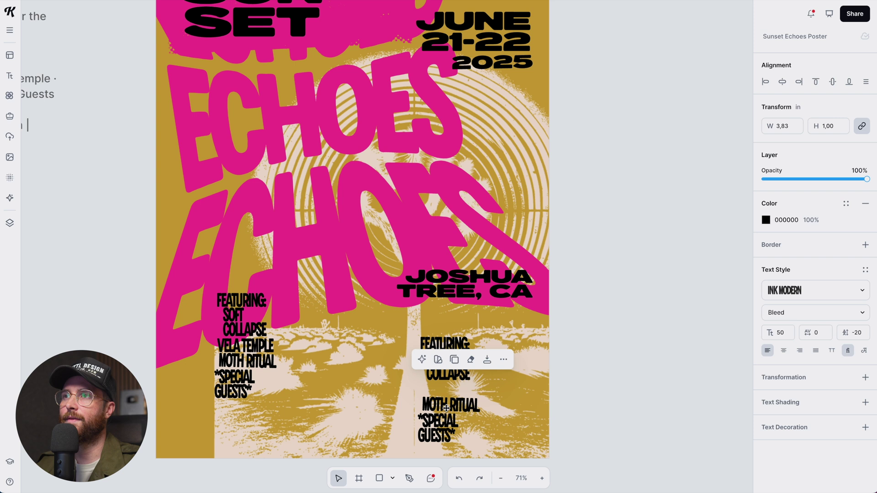
{"action": "key", "text": "Delete"}
{"action": "left_click", "coordinate": [437, 427]}
{"action": "key", "text": "Delete"}
{"action": "left_click", "coordinate": [455, 373]}
{"action": "key", "text": "Delete"}
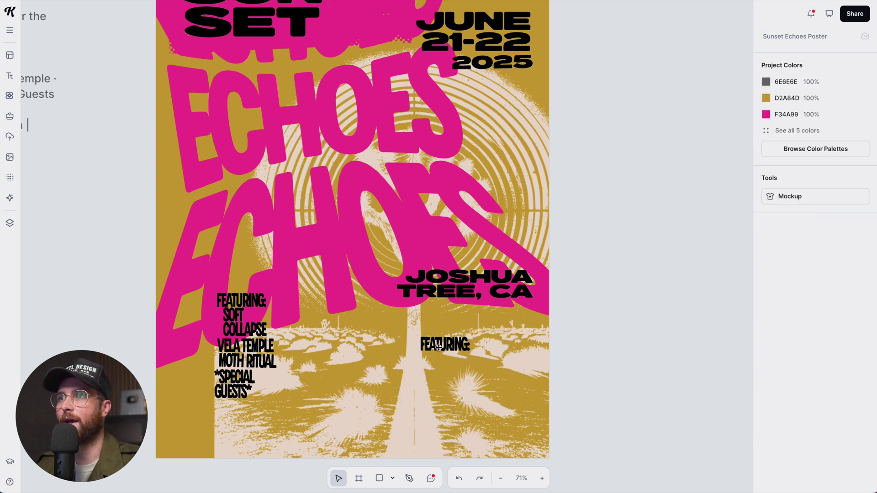
Copy the tagline A Desert Gathering for the Sonically Inclined from the event notes beside the poster
{"action": "left_click", "coordinate": [439, 347]}
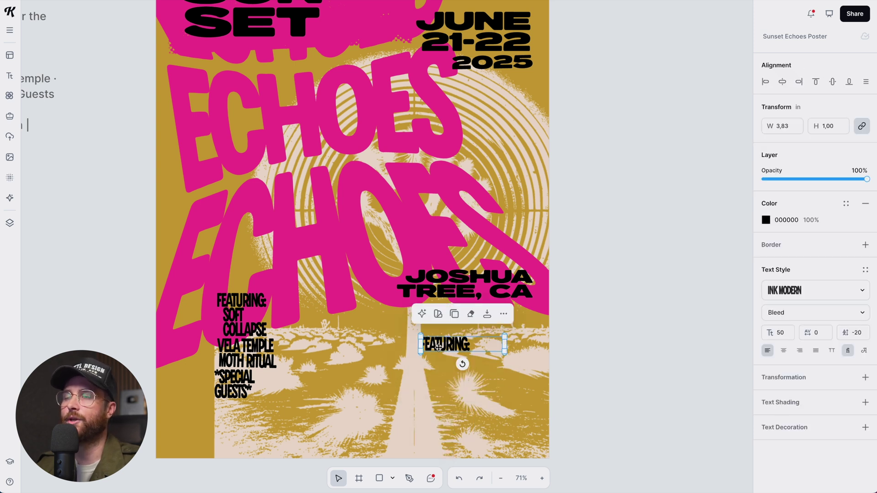
{"action": "left_click", "coordinate": [116, 272]}
{"action": "key", "text": "shift+1"}
{"action": "left_click", "coordinate": [120, 155]}
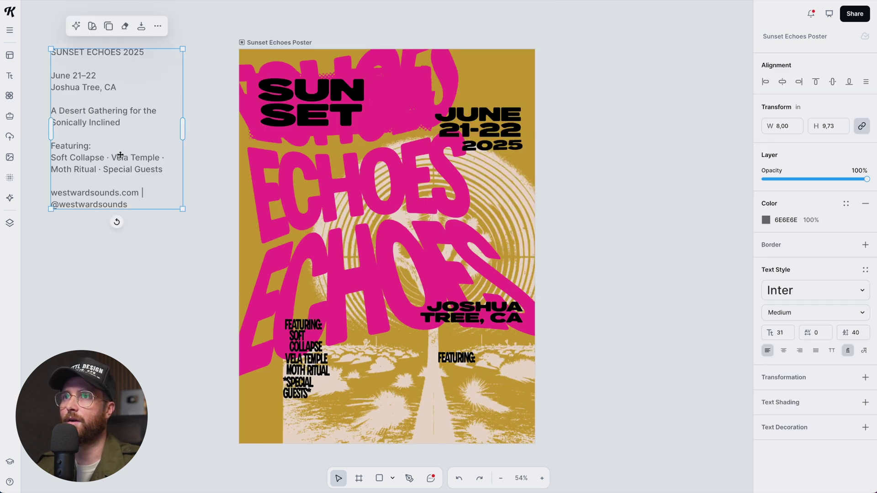
{"action": "double_click", "coordinate": [118, 118]}
{"action": "left_click_drag", "start_coordinate": [134, 133], "coordinate": [36, 118]}
{"action": "key", "text": "ctrl+c"}
Replace the duplicate FEATURING: wording with the copied tagline and narrow its box to about 3.24 in so it wraps onto five lines
{"action": "key", "text": "Escape"}
{"action": "key", "text": "ctrl+a"}
{"action": "left_click", "coordinate": [459, 358]}
{"action": "left_click", "coordinate": [700, 380]}
{"action": "left_click", "coordinate": [445, 357]}
{"action": "key", "text": "ctrl+v"}
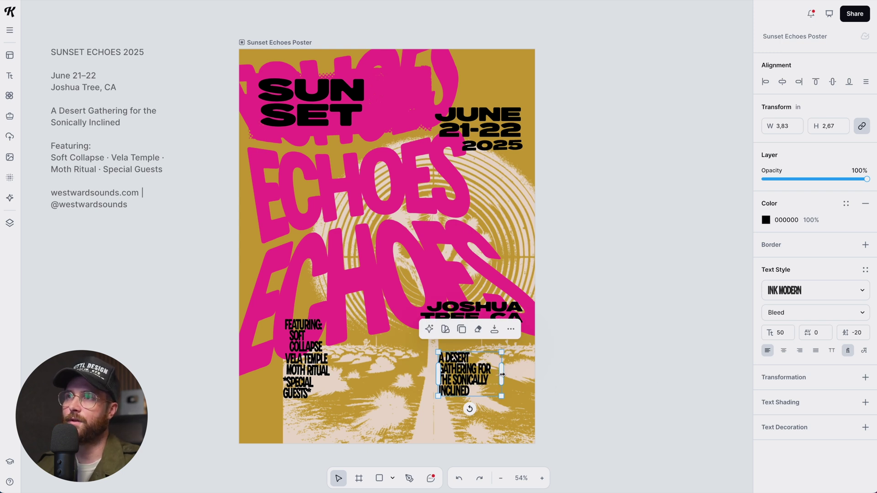
{"action": "left_click_drag", "start_coordinate": [498, 377], "coordinate": [449, 372]}
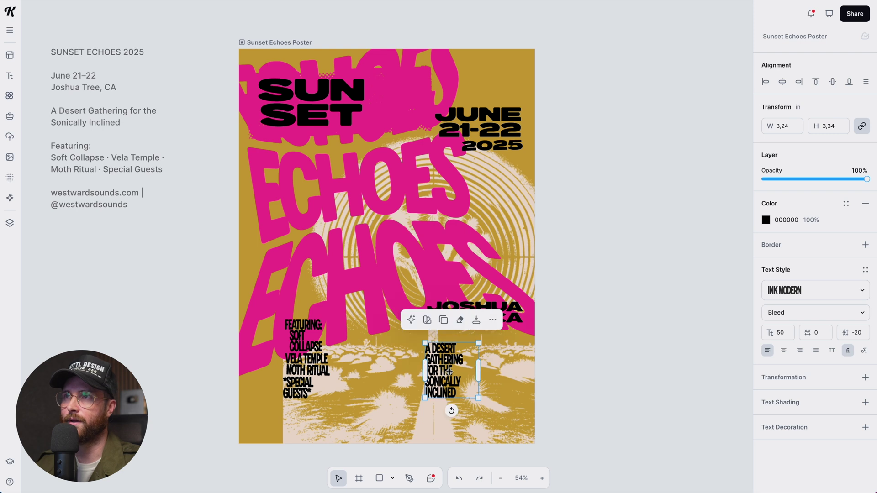
{"action": "left_click", "coordinate": [628, 385]}
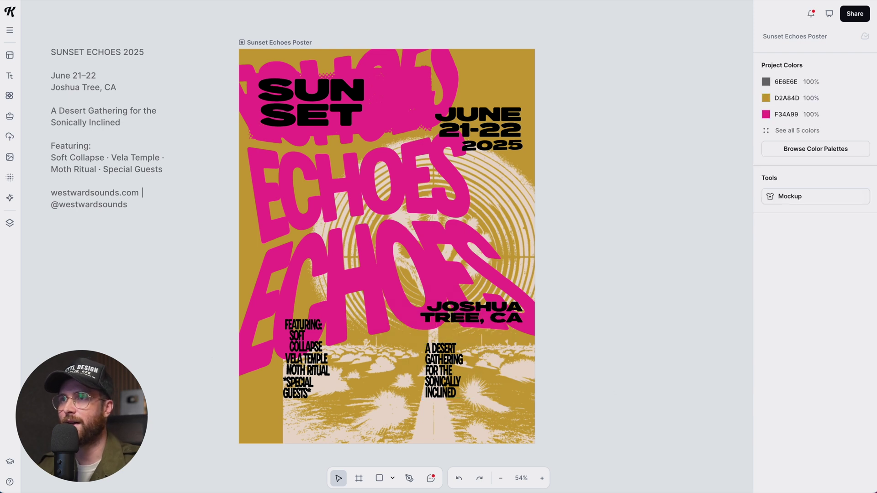
Duplicate the tagline toward the poster's lower-right corner and copy westwardsounds.com from the event notes
{"action": "left_click", "coordinate": [444, 377]}
{"action": "left_click_drag", "start_coordinate": [444, 377], "coordinate": [493, 404]}
{"action": "left_click", "coordinate": [97, 191]}
{"action": "double_click", "coordinate": [140, 209]}
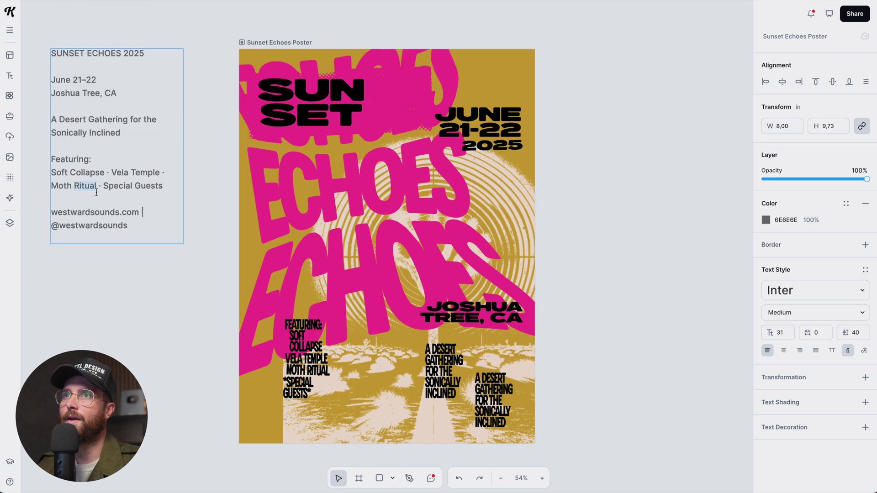
{"action": "left_click_drag", "start_coordinate": [140, 211], "coordinate": [59, 211]}
{"action": "key", "text": "Escape"}
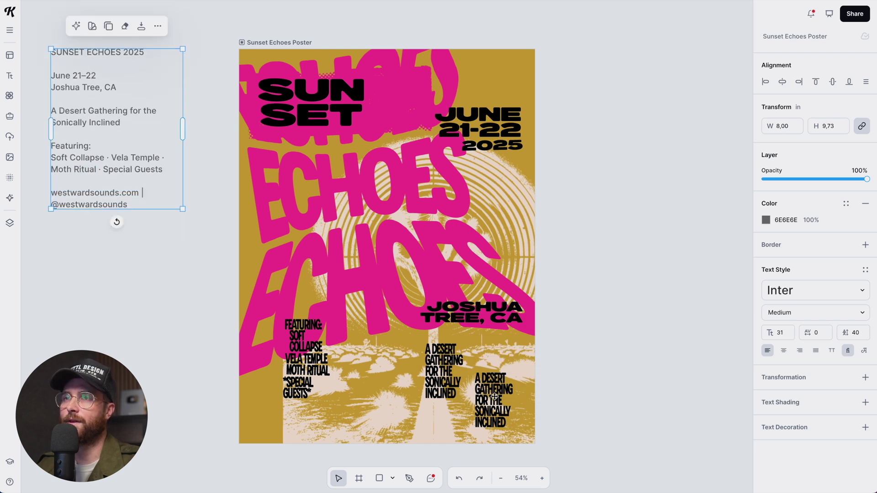
Replace the duplicate tagline's wording with the copied westwardsounds.com and place it near the poster's lower-right corner
{"action": "left_click", "coordinate": [495, 395]}
{"action": "double_click", "coordinate": [469, 392]}
{"action": "key", "text": "ctrl+a"}
{"action": "key", "text": "ctrl+v"}
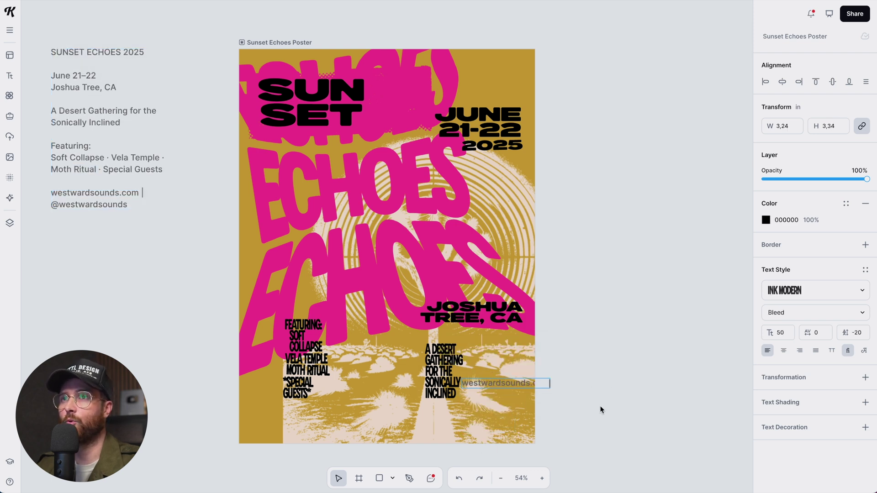
{"action": "key", "text": "Escape"}
{"action": "mouse_move", "coordinate": [516, 401]}
{"action": "left_mouse_down"}
{"action": "mouse_move", "coordinate": [497, 393]}
{"action": "mouse_move", "coordinate": [522, 386]}
{"action": "mouse_move", "coordinate": [500, 405]}
{"action": "left_mouse_up"}
{"action": "key", "text": "ctrl+d"}
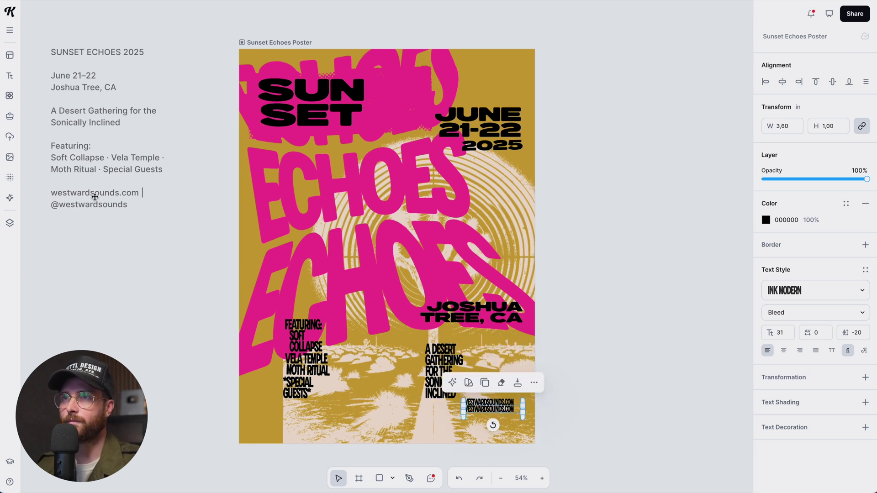
{"action": "double_click", "coordinate": [97, 211]}
{"action": "left_click_drag", "start_coordinate": [138, 226], "coordinate": [32, 225]}
{"action": "key", "text": "ctrl+c"}
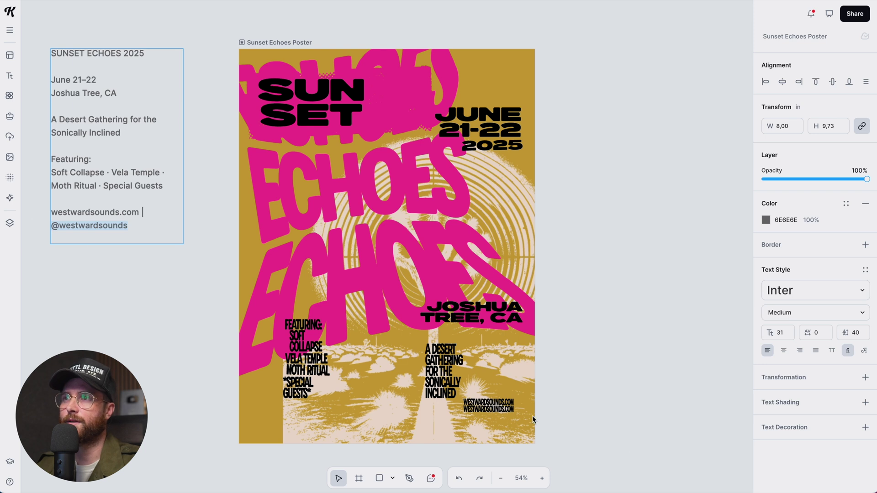
{"action": "double_click", "coordinate": [491, 409]}
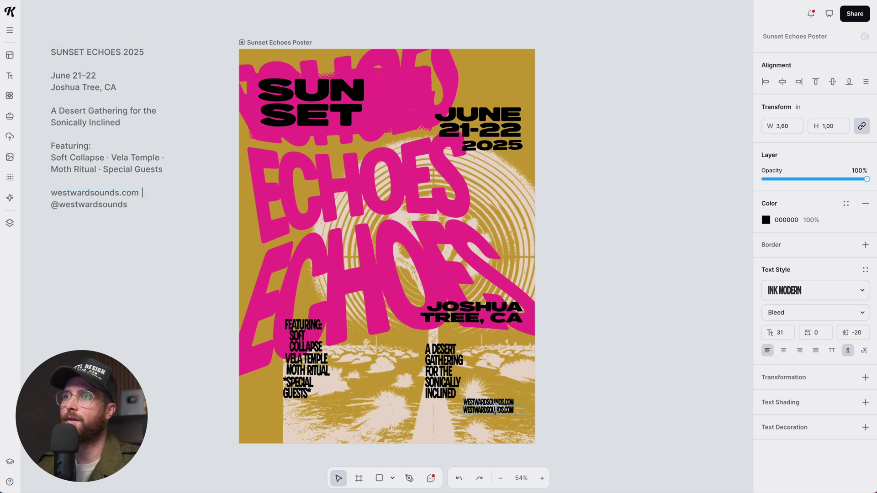
{"action": "key", "text": "ctrl+v"}
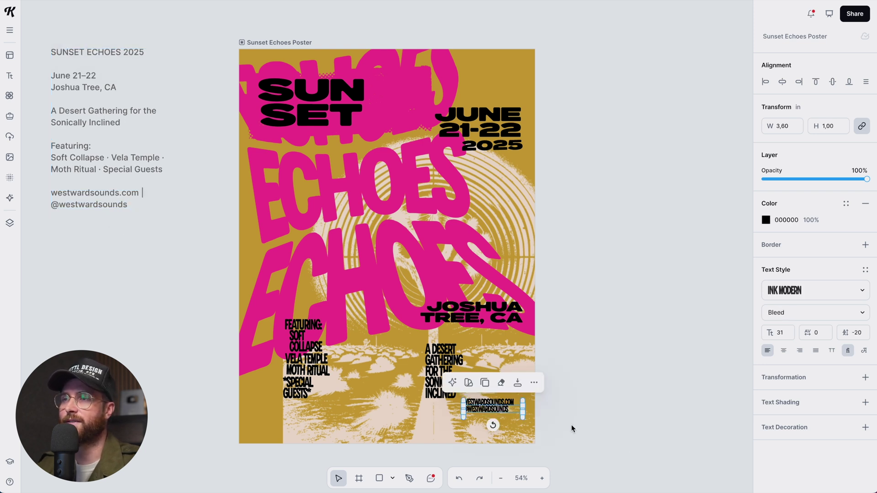
{"action": "left_click", "coordinate": [571, 424]}
{"action": "left_click", "coordinate": [500, 409]}
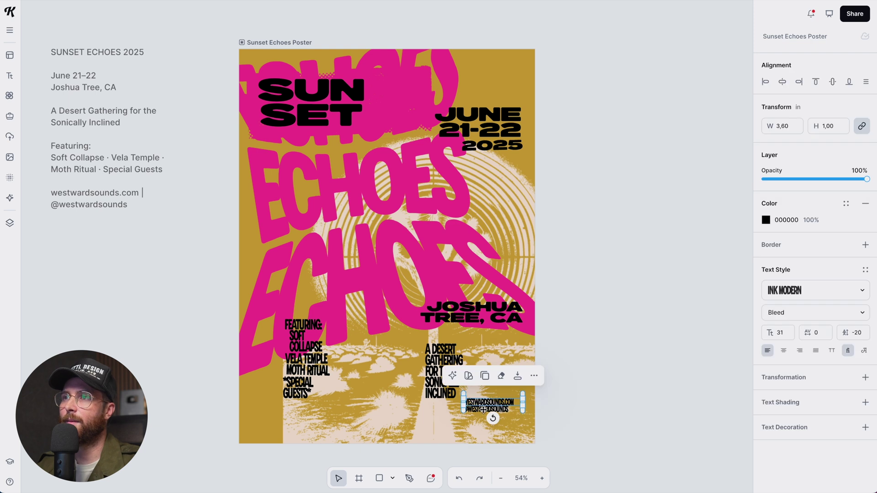
{"action": "key", "text": "ctrl+g"}
{"action": "left_click", "coordinate": [807, 393]}
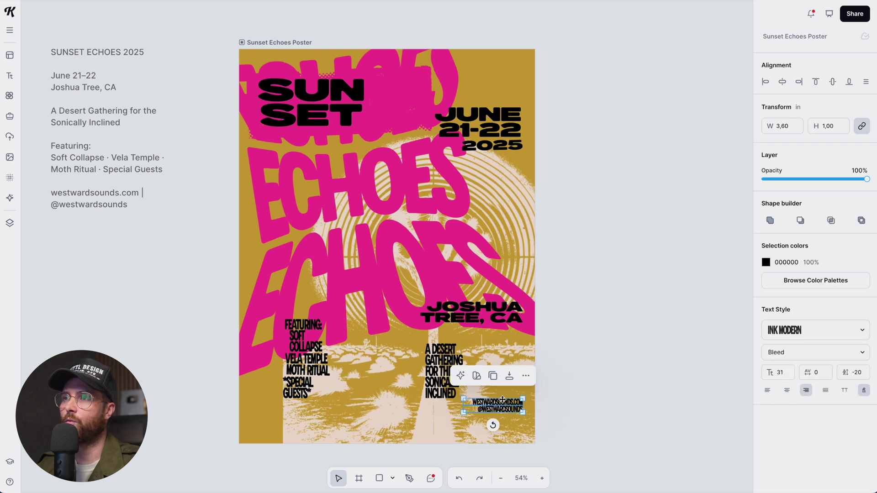
{"action": "left_click", "coordinate": [189, 325]}
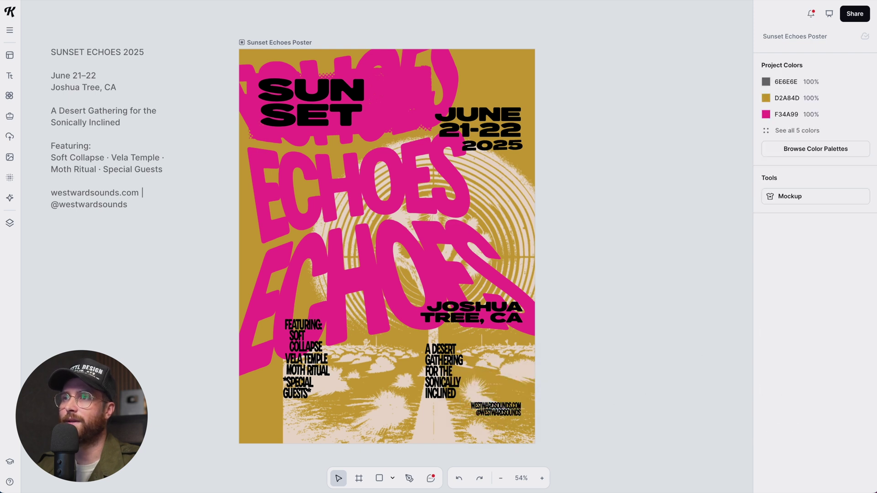
Paste the QR code, scale it to about 1.89 in square and place it just above the website line
{"action": "key", "text": "ctrl+v"}
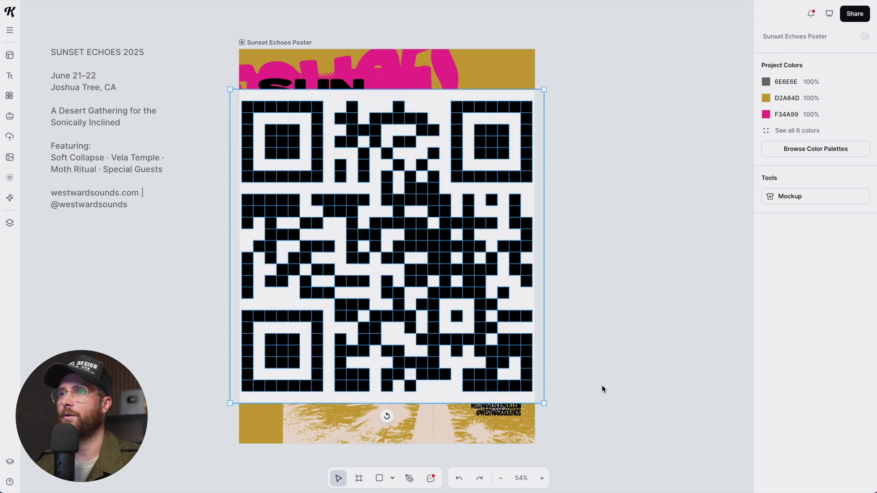
{"action": "left_click_drag", "start_coordinate": [544, 405], "coordinate": [484, 368]}
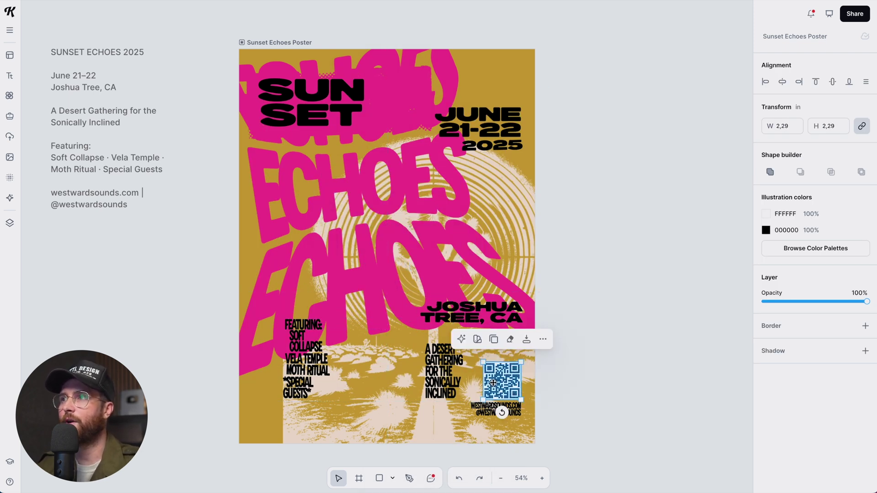
{"action": "scroll", "coordinate": [475, 354], "scroll_direction": "up", "scroll_amount": 5}
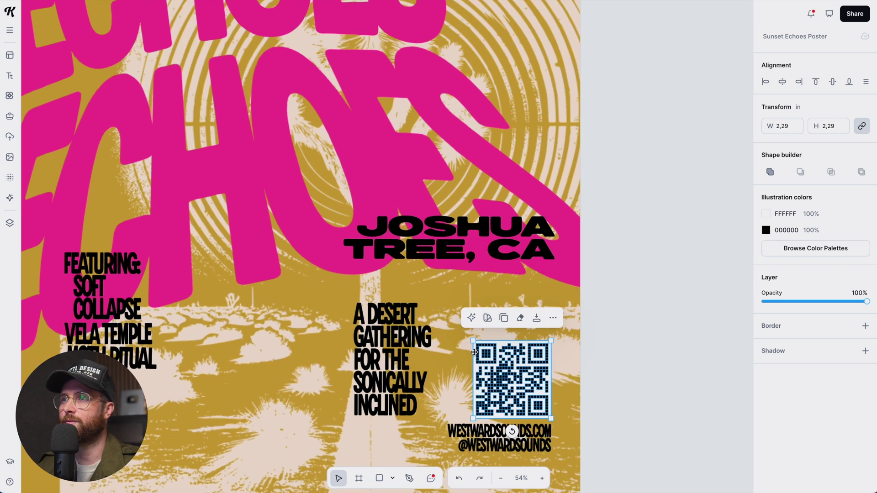
{"action": "left_click_drag", "start_coordinate": [474, 341], "coordinate": [486, 355]}
{"action": "left_click_drag", "start_coordinate": [539, 390], "coordinate": [526, 392]}
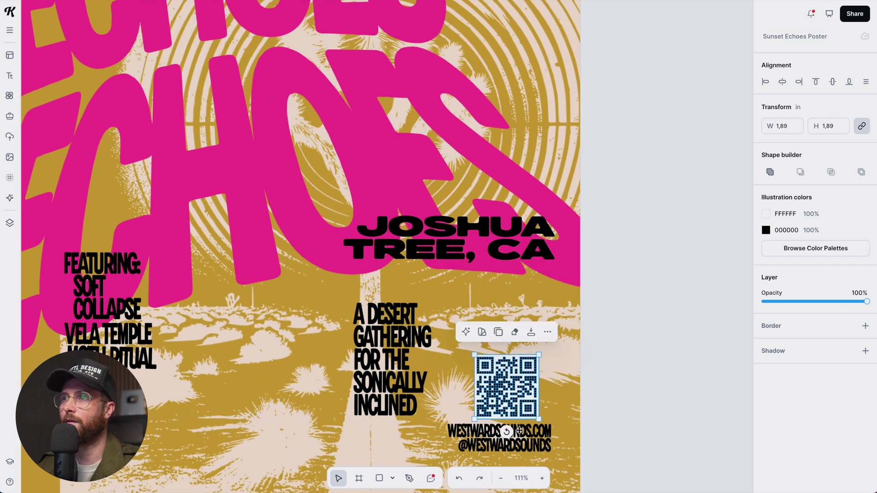
{"action": "left_click", "coordinate": [620, 428]}
Recolor the QR code's white background to the cream document color F6E7DA
{"action": "left_click", "coordinate": [502, 398]}
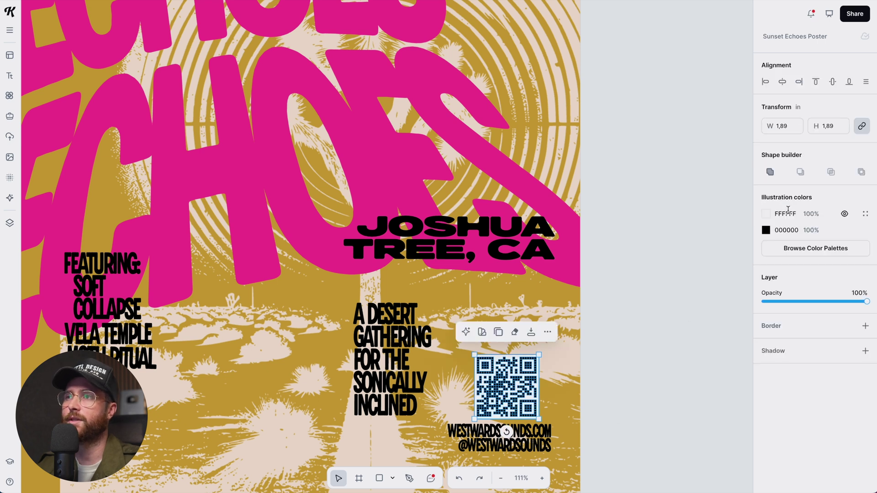
{"action": "left_click", "coordinate": [765, 214]}
{"action": "left_click", "coordinate": [668, 436]}
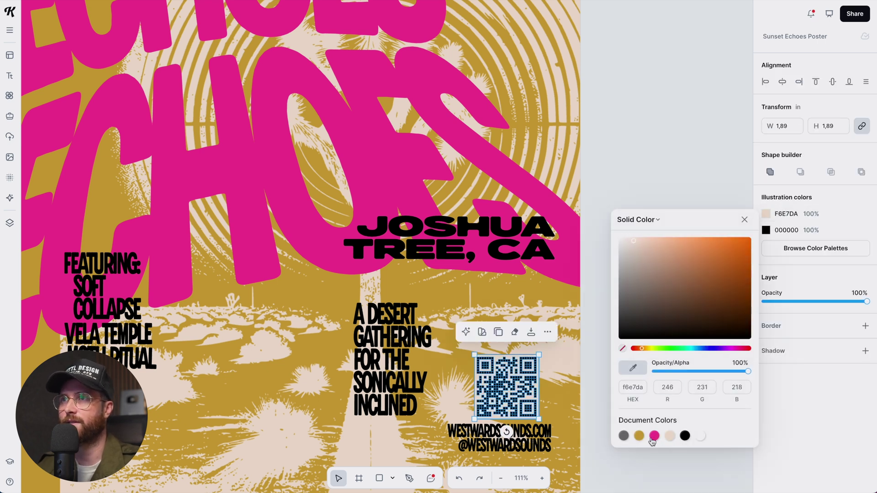
{"action": "left_click", "coordinate": [589, 439]}
{"action": "left_click", "coordinate": [520, 394]}
{"action": "left_click", "coordinate": [546, 442], "text": "shift"}
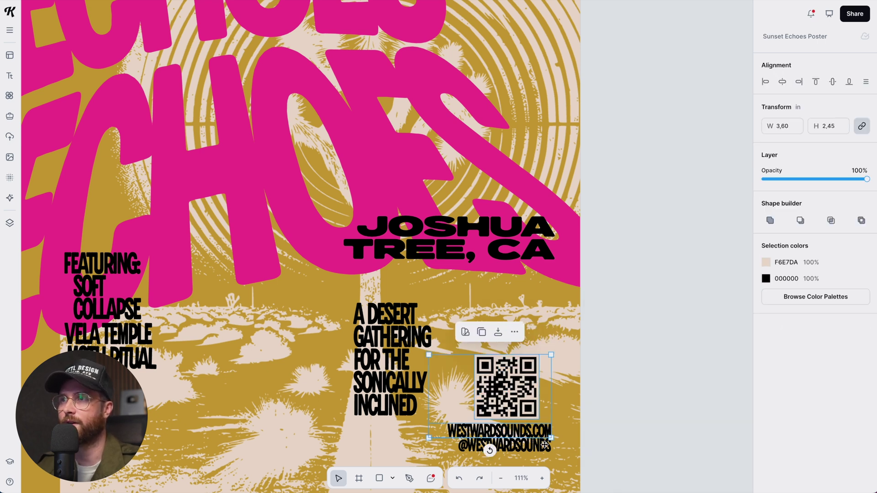
{"action": "left_click", "coordinate": [628, 430]}
{"action": "key", "text": "shift+1"}
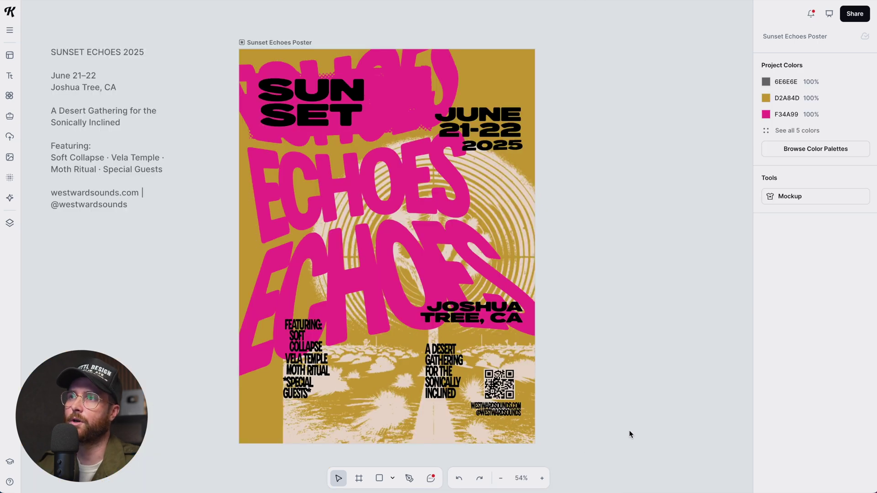
Duplicate the pink halftone-distressed block behind SUNSET over the lower ECHOES and enlarge it to about 14.20 by 5.59 in
{"action": "left_click", "coordinate": [398, 89]}
{"action": "left_click_drag", "start_coordinate": [407, 142], "coordinate": [406, 314]}
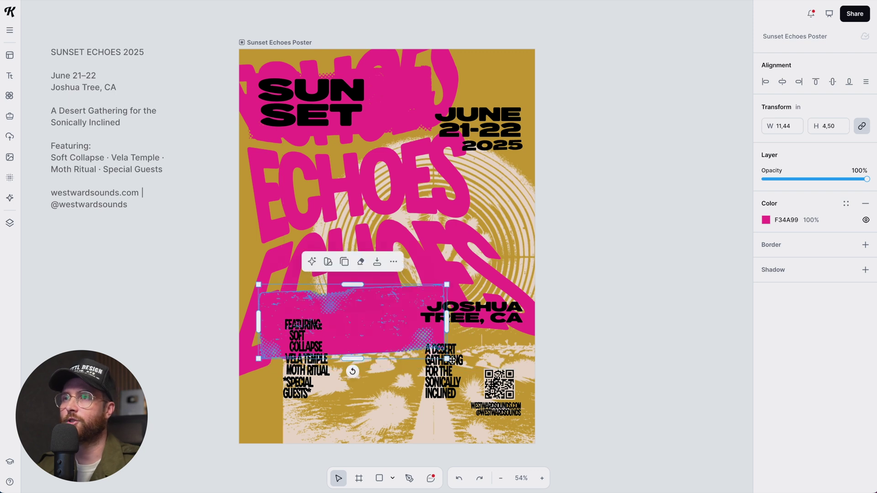
{"action": "left_click_drag", "start_coordinate": [447, 358], "coordinate": [497, 383]}
{"action": "left_click", "coordinate": [594, 364]}
{"action": "left_click", "coordinate": [396, 314]}
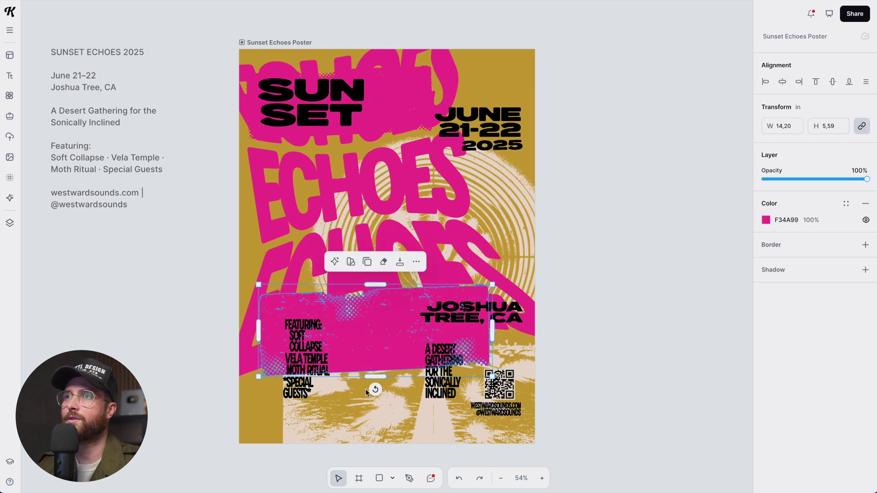
{"action": "left_click_drag", "start_coordinate": [367, 390], "coordinate": [380, 391]}
{"action": "left_click", "coordinate": [610, 386]}
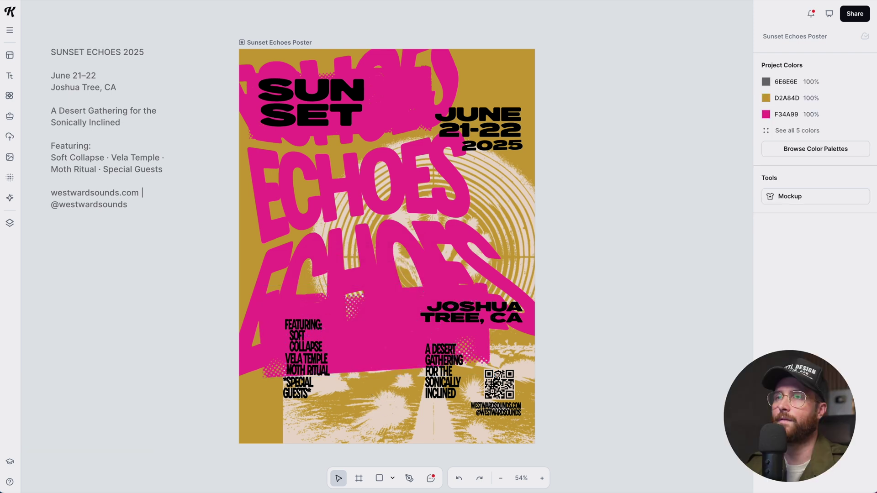
Search the illustration library for distress and browse down to the black distressed textures
{"action": "left_click", "coordinate": [10, 95]}
{"action": "double_click", "coordinate": [85, 32]}
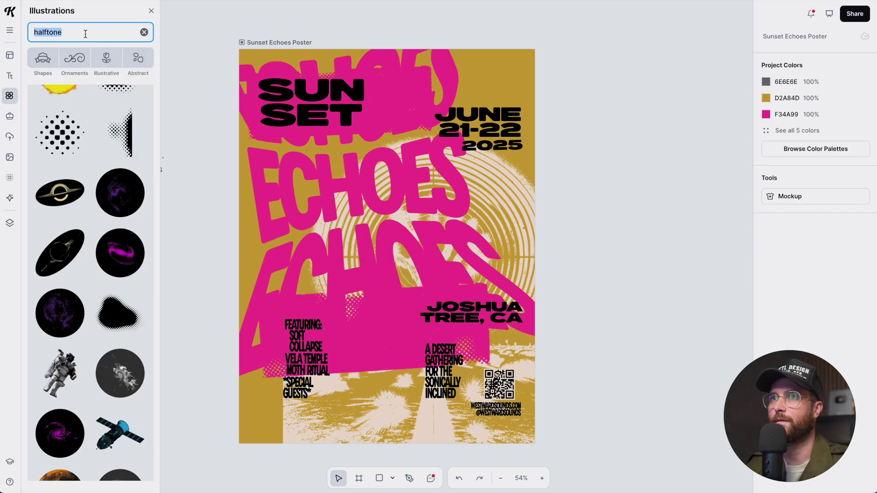
{"action": "type", "text": "distress"}
{"action": "key", "text": "Return"}
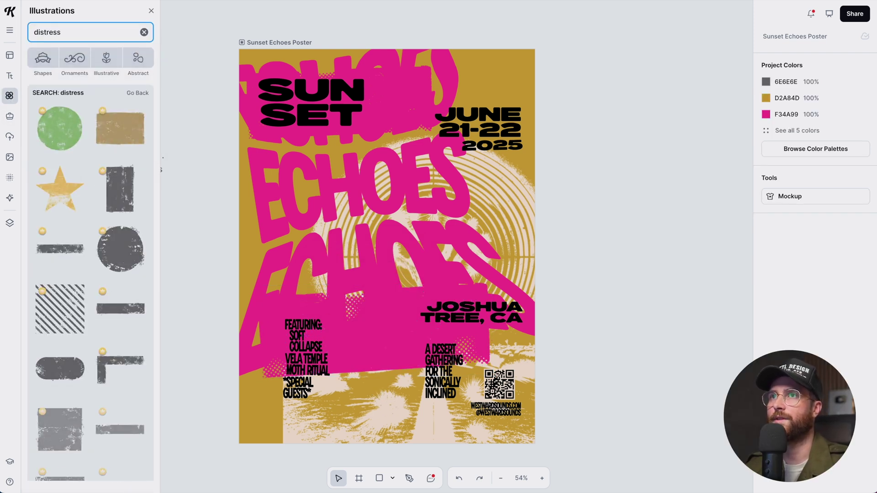
{"action": "double_click", "coordinate": [84, 33]}
{"action": "scroll", "coordinate": [119, 279], "scroll_direction": "down", "scroll_amount": 15}
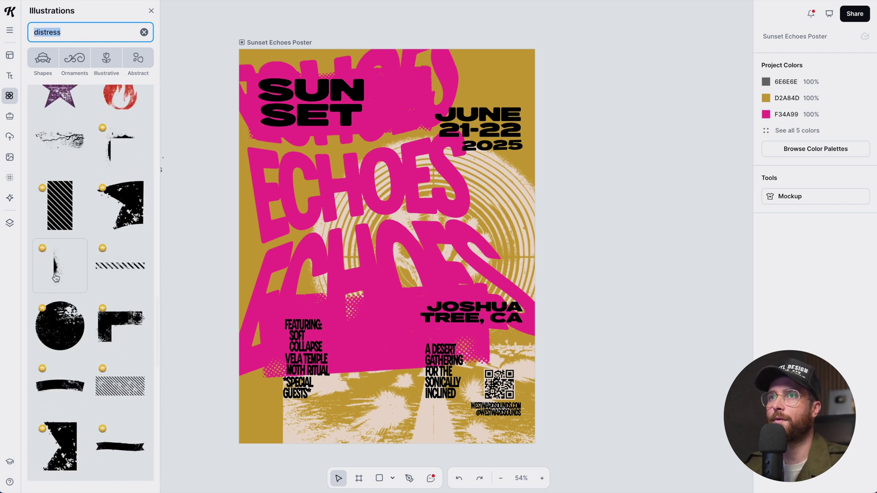
Add the splattered black distress edge, rotate it horizontal, scale it to about 1.35 by 5.12 in and place it on the lower pink block's bottom edge
{"action": "left_click", "coordinate": [56, 273]}
{"action": "mouse_move", "coordinate": [386, 343]}
{"action": "left_mouse_down"}
{"action": "mouse_move", "coordinate": [477, 283]}
{"action": "mouse_move", "coordinate": [481, 241]}
{"action": "left_mouse_up"}
{"action": "left_click_drag", "start_coordinate": [366, 263], "coordinate": [356, 367]}
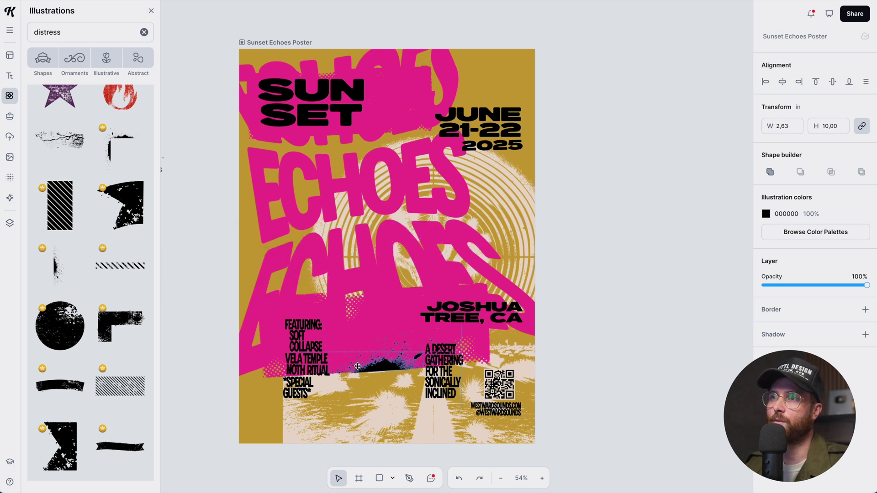
{"action": "left_click_drag", "start_coordinate": [461, 323], "coordinate": [381, 340]}
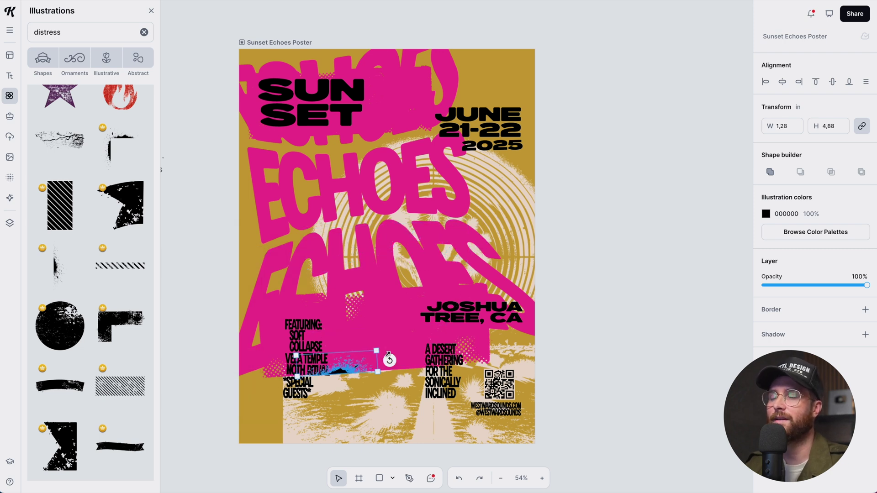
{"action": "left_click_drag", "start_coordinate": [343, 373], "coordinate": [354, 373]}
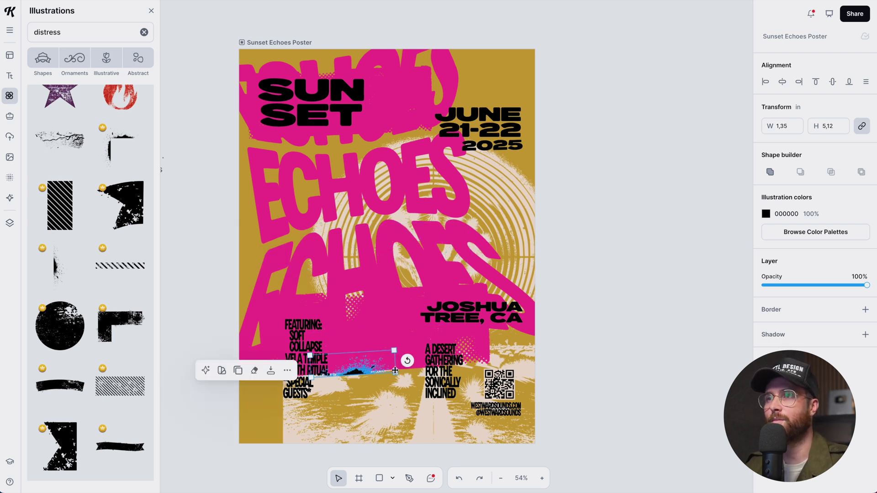
Subtract the distress shape from the lower pink block and shift the roughened block slightly to the right
{"action": "left_click", "coordinate": [414, 337], "text": "shift"}
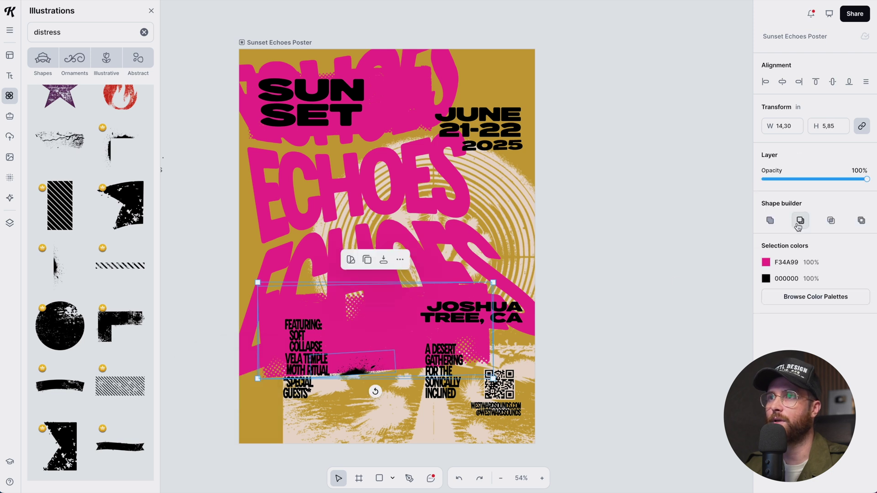
{"action": "left_click", "coordinate": [640, 311]}
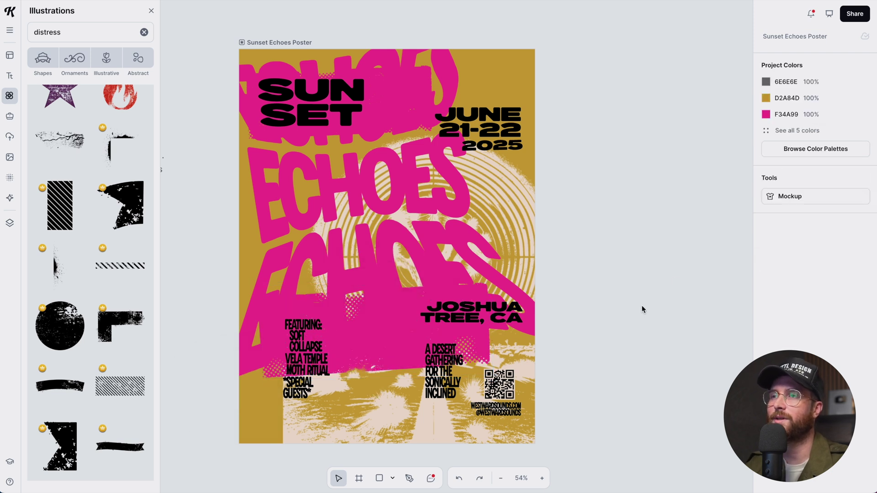
{"action": "left_click", "coordinate": [381, 332]}
{"action": "left_click", "coordinate": [682, 367]}
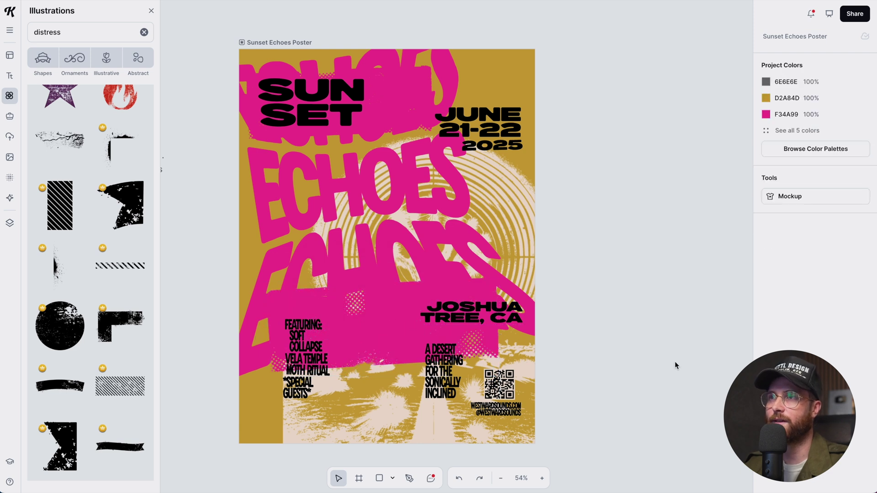
{"action": "left_click", "coordinate": [363, 311]}
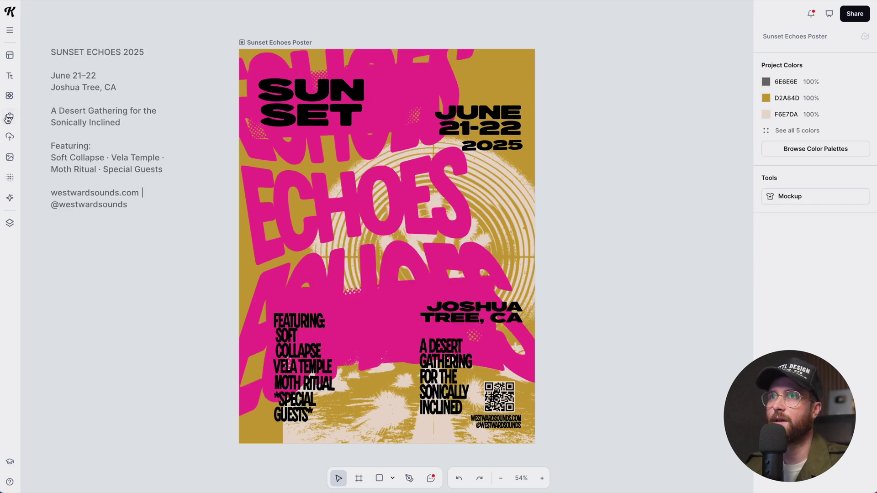
Search the illustrations for rough scribble, add the thick zigzag scribble and place it over the poster's lower-right corner
{"action": "left_click", "coordinate": [9, 96]}
{"action": "left_click", "coordinate": [69, 31]}
{"action": "type", "text": "rough scribble"}
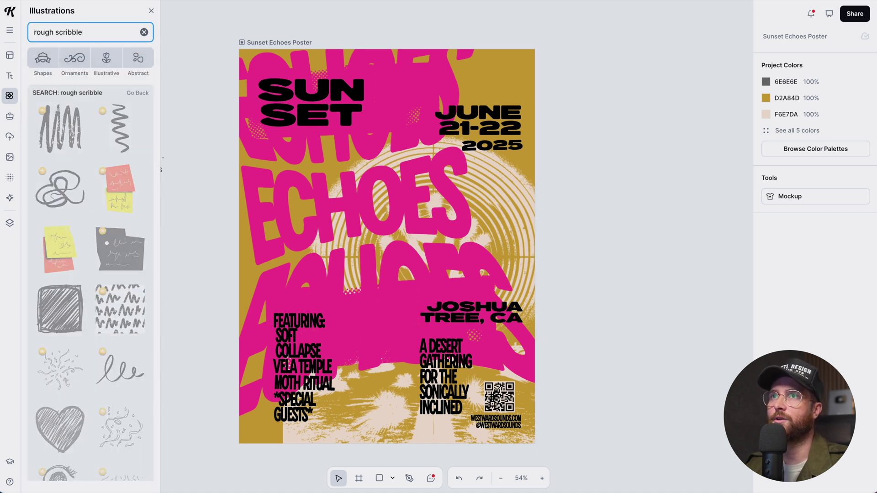
{"action": "left_click", "coordinate": [66, 141]}
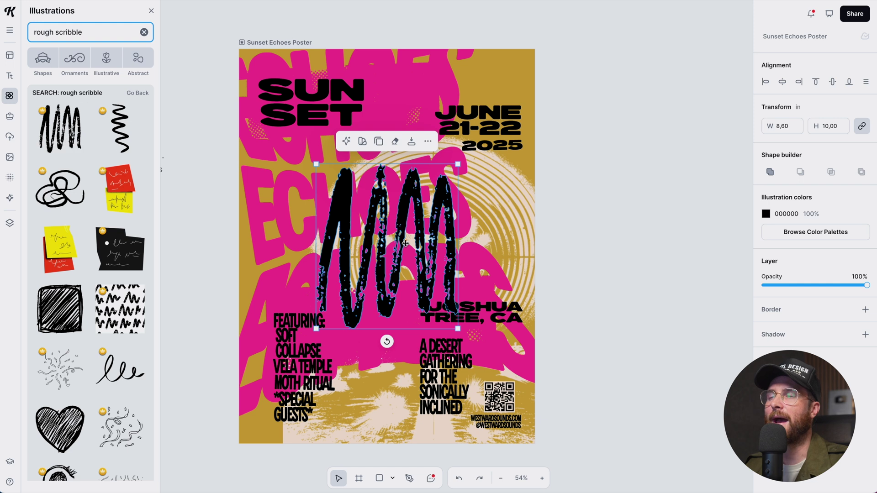
{"action": "left_click_drag", "start_coordinate": [415, 236], "coordinate": [516, 394]}
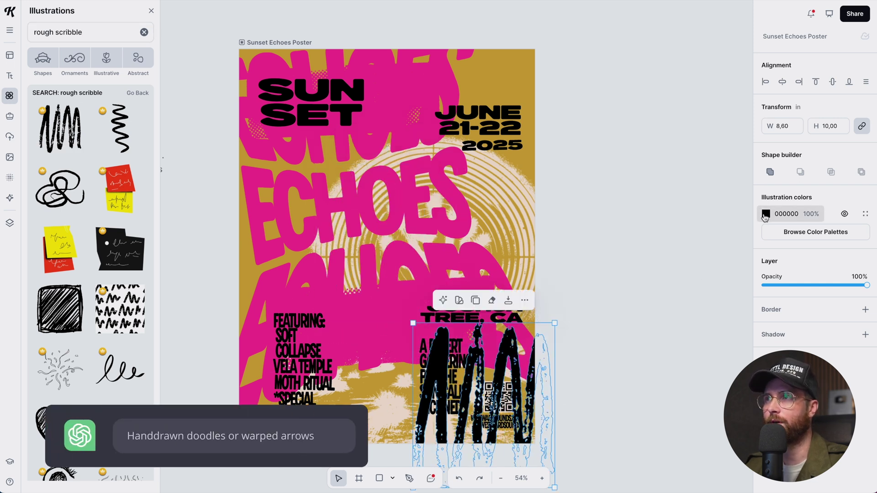
Recolor the zigzag scribble to the coral red E2674B
{"action": "left_click", "coordinate": [766, 213]}
{"action": "left_click", "coordinate": [684, 435]}
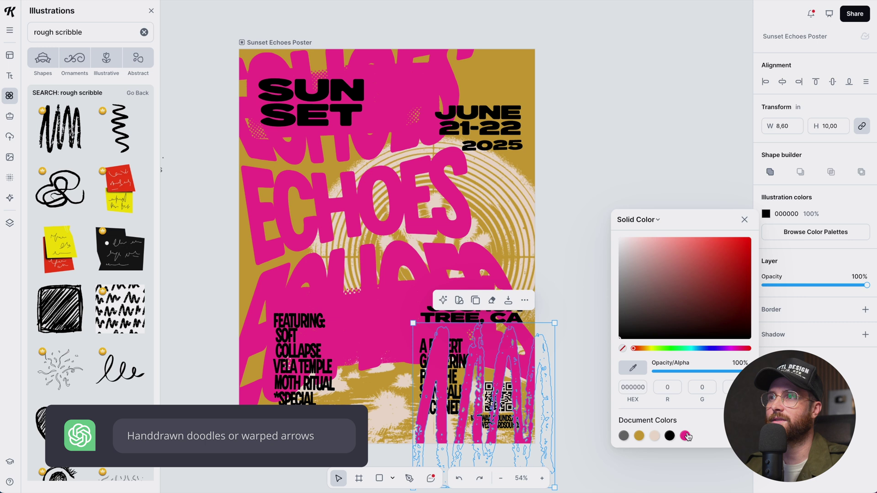
{"action": "left_click", "coordinate": [634, 349]}
{"action": "left_click_drag", "start_coordinate": [635, 352], "coordinate": [635, 353]}
{"action": "mouse_move", "coordinate": [689, 268]}
{"action": "left_mouse_down"}
{"action": "mouse_move", "coordinate": [694, 244]}
{"action": "mouse_move", "coordinate": [689, 255]}
{"action": "mouse_move", "coordinate": [707, 252]}
{"action": "left_mouse_up"}
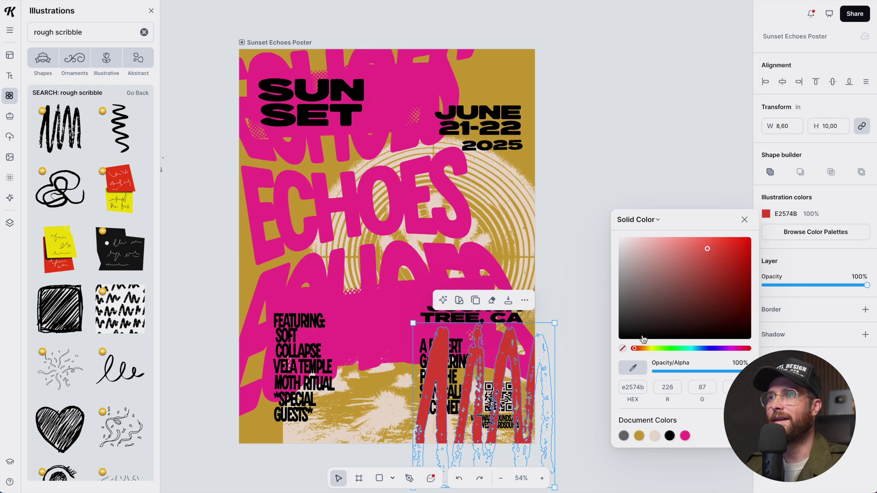
{"action": "left_click_drag", "start_coordinate": [634, 350], "coordinate": [637, 351]}
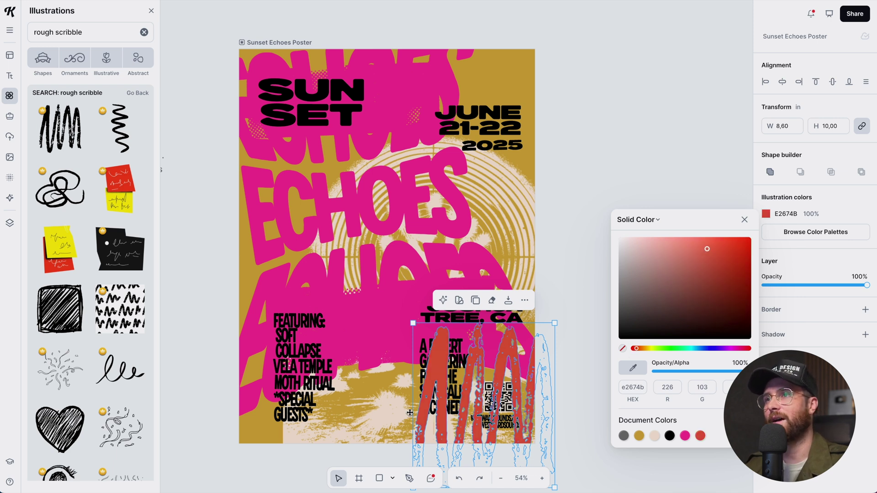
Arrange the cream desert illustration and red scribble behind the lettering, event text and QR code
{"action": "left_click", "coordinate": [391, 408]}
{"action": "right_click", "coordinate": [392, 409]}
{"action": "left_click", "coordinate": [443, 483]}
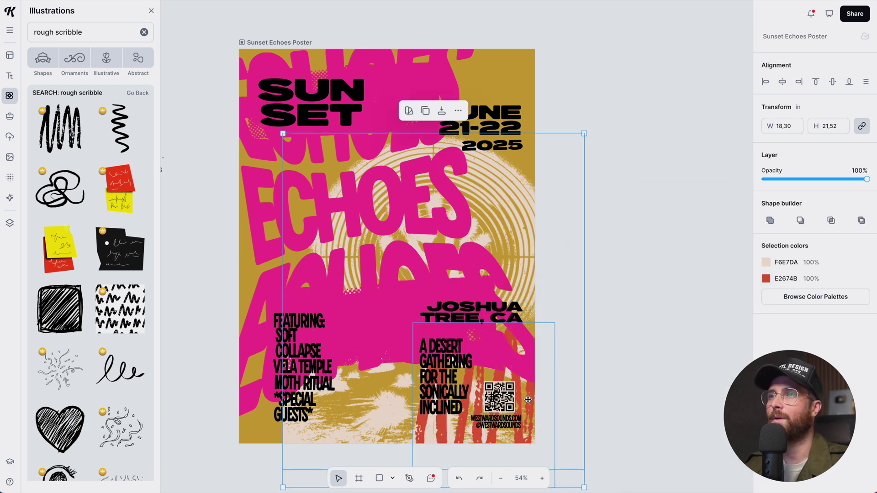
{"action": "key", "text": "Escape"}
Scale the red scribble to about 6.75 by 7.85 in around the QR code, and nudge the QR code and website text to the right
{"action": "left_click", "coordinate": [520, 424]}
{"action": "left_click", "coordinate": [460, 440]}
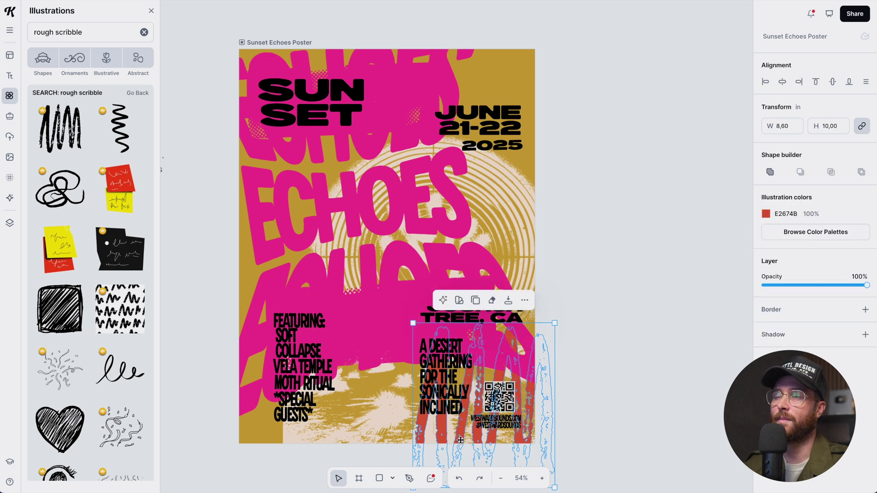
{"action": "left_click_drag", "start_coordinate": [413, 324], "coordinate": [430, 338]}
{"action": "left_click_drag", "start_coordinate": [452, 431], "coordinate": [464, 428]}
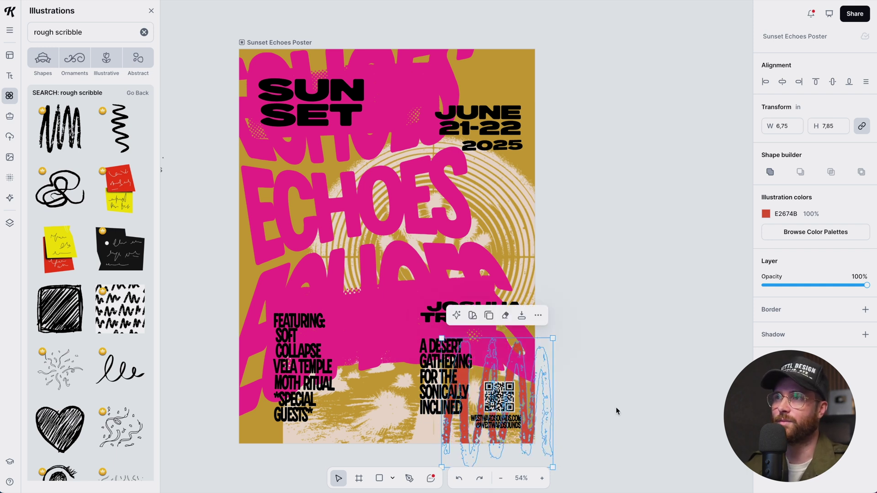
{"action": "left_click", "coordinate": [615, 407]}
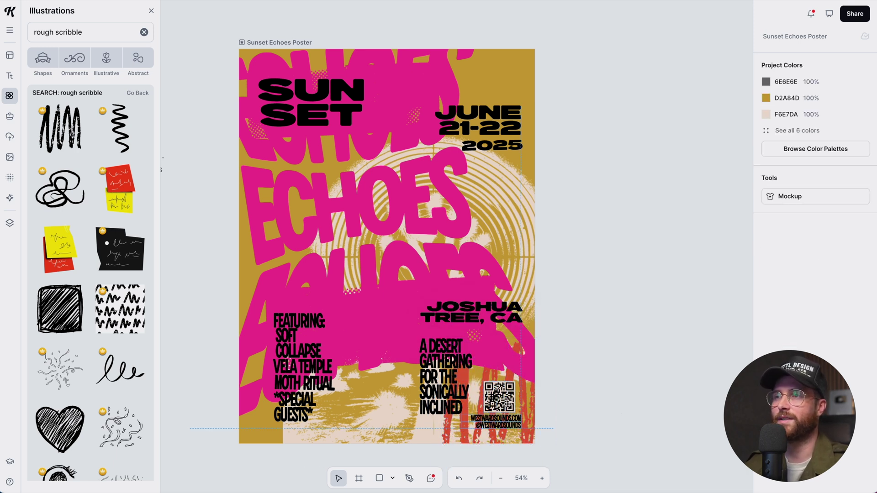
{"action": "left_click_drag", "start_coordinate": [506, 403], "coordinate": [510, 404]}
{"action": "left_click", "coordinate": [564, 322]}
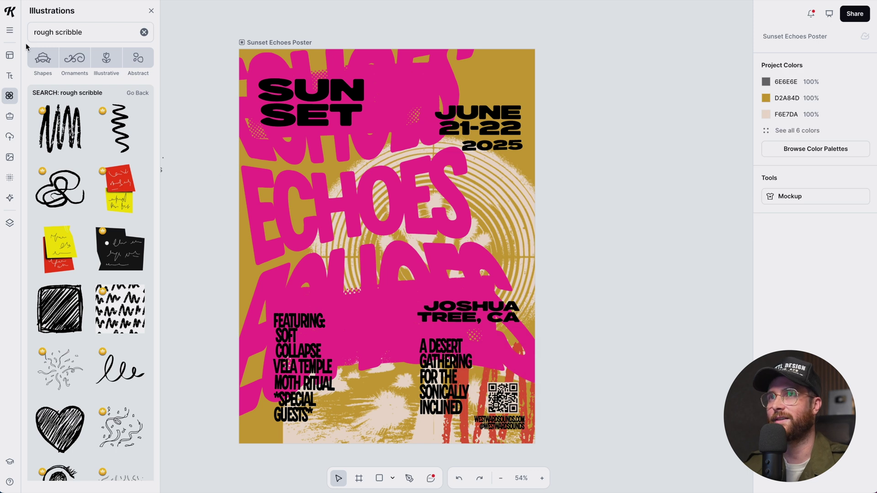
Search the illustrations for paper, add the brown creased torn sheet and enlarge it to about 21.54 by 24.95 in over the poster
{"action": "triple_click", "coordinate": [43, 35]}
{"action": "type", "text": "paper"}
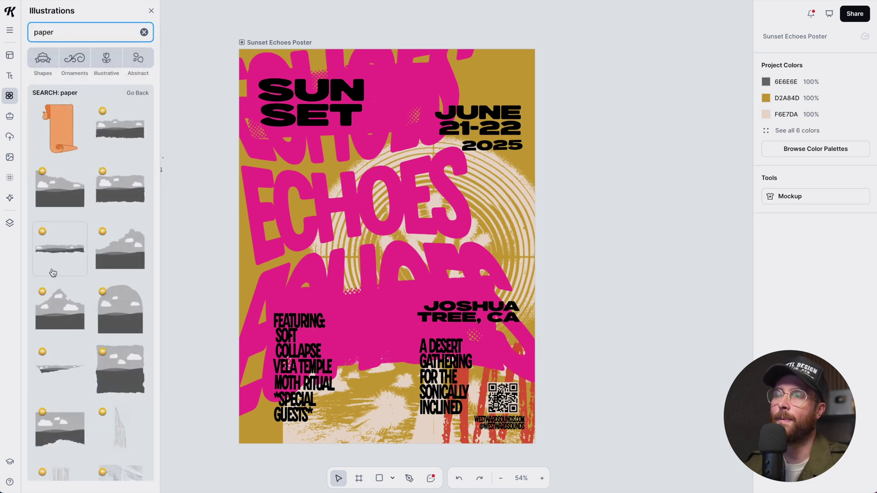
{"action": "scroll", "coordinate": [88, 287], "scroll_direction": "down", "scroll_amount": 4}
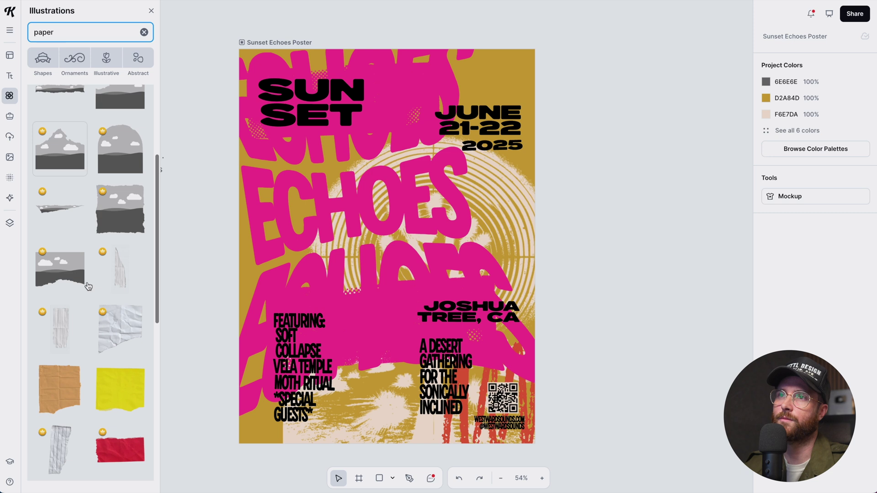
{"action": "left_click", "coordinate": [71, 387]}
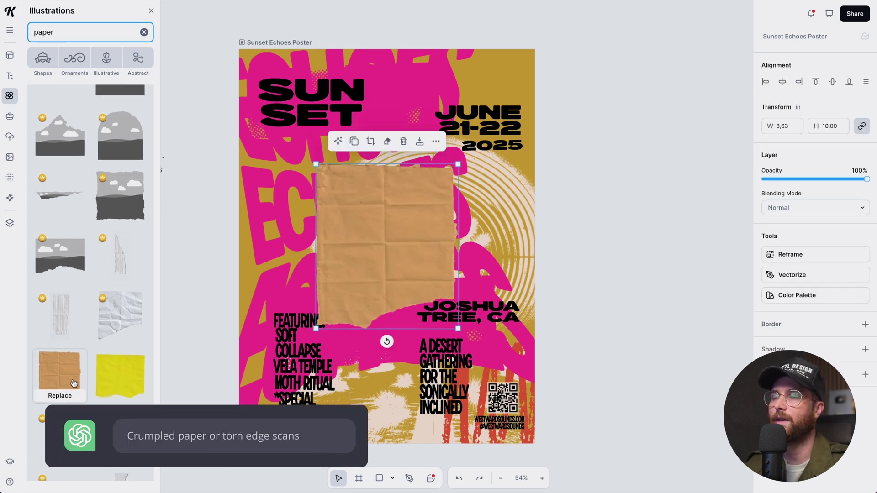
{"action": "left_click_drag", "start_coordinate": [457, 326], "coordinate": [576, 434]}
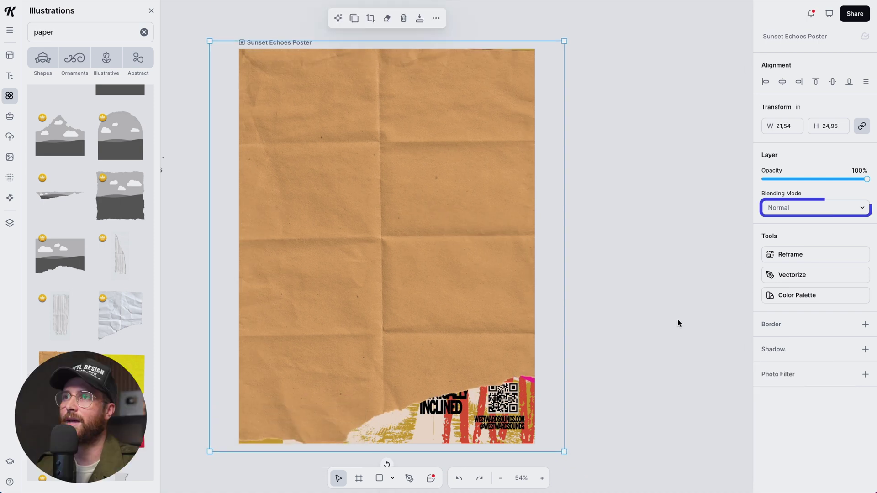
Set the brown paper's blending mode to Darken and its opacity to 36%
{"action": "left_click", "coordinate": [792, 210]}
{"action": "scroll", "coordinate": [812, 332], "scroll_direction": "down", "scroll_amount": 5}
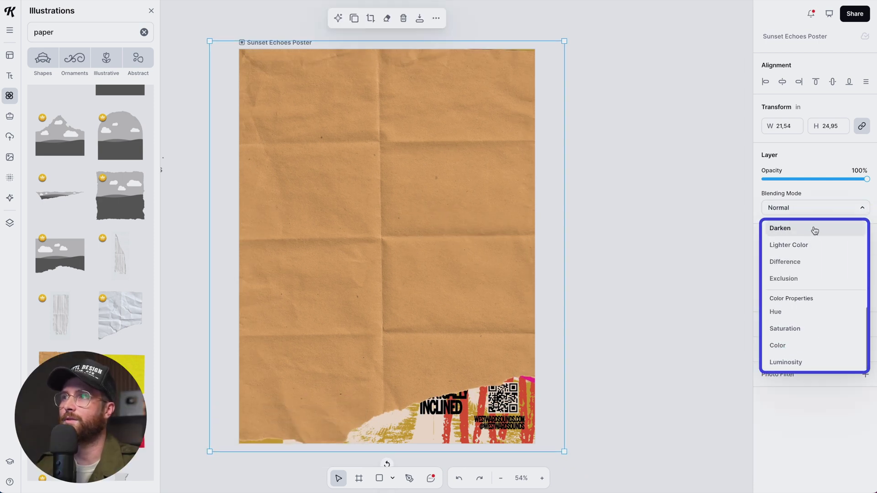
{"action": "left_click", "coordinate": [812, 227]}
{"action": "left_click_drag", "start_coordinate": [863, 179], "coordinate": [802, 184]}
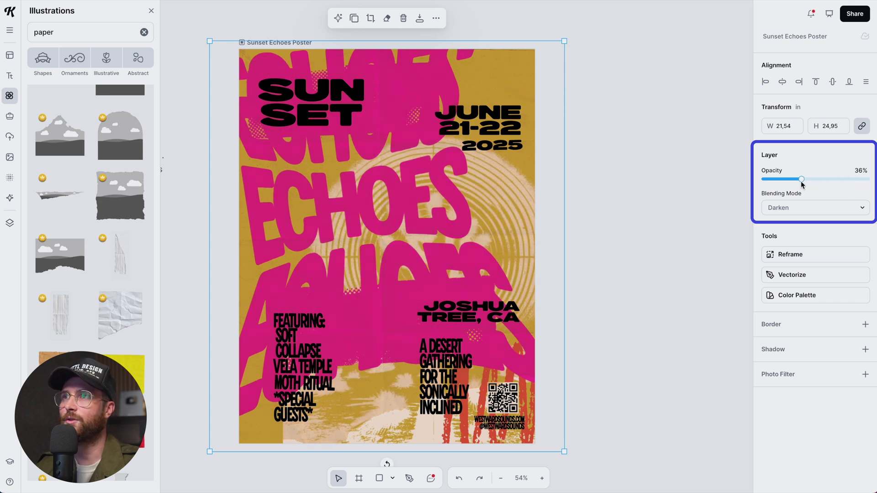
{"action": "left_click", "coordinate": [682, 212]}
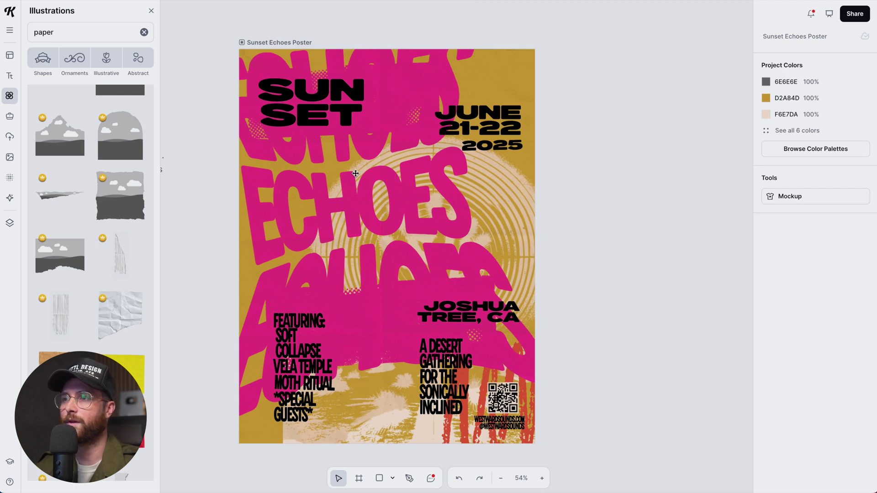
Search the textures for halftone and apply the coarse, grainy grunge texture to the poster artboard
{"action": "left_click", "coordinate": [9, 178]}
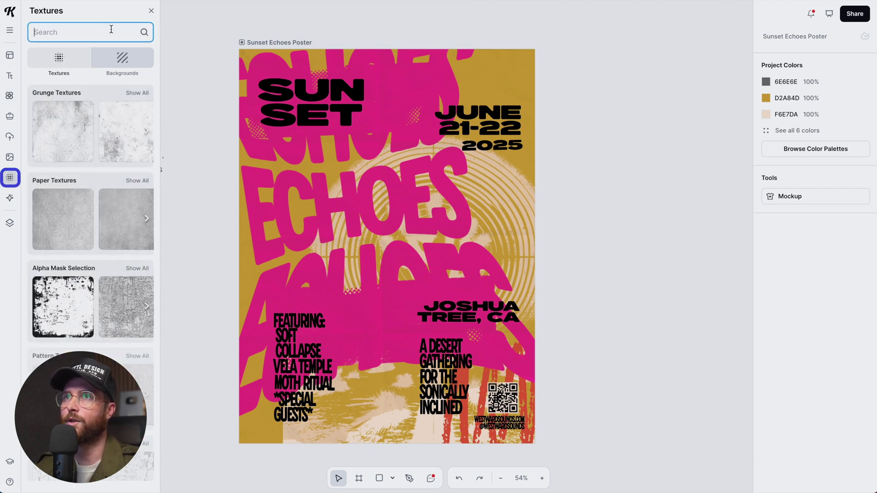
{"action": "type", "text": "halftone"}
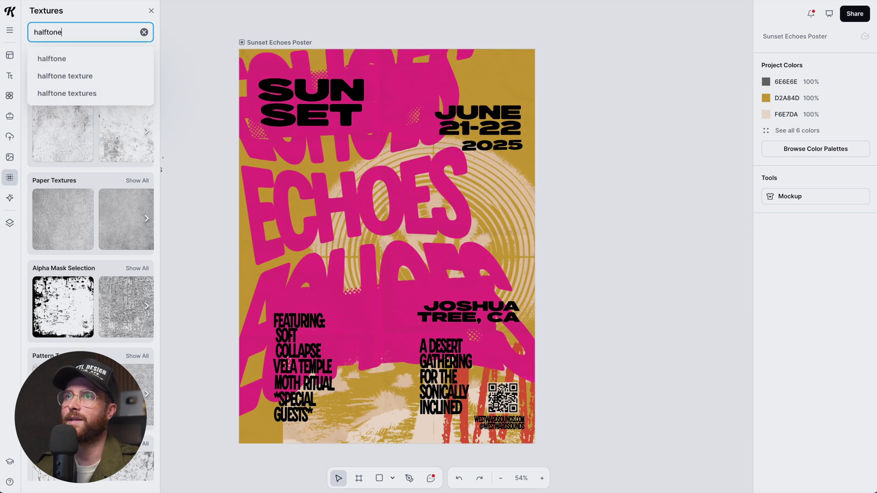
{"action": "key", "text": "Return"}
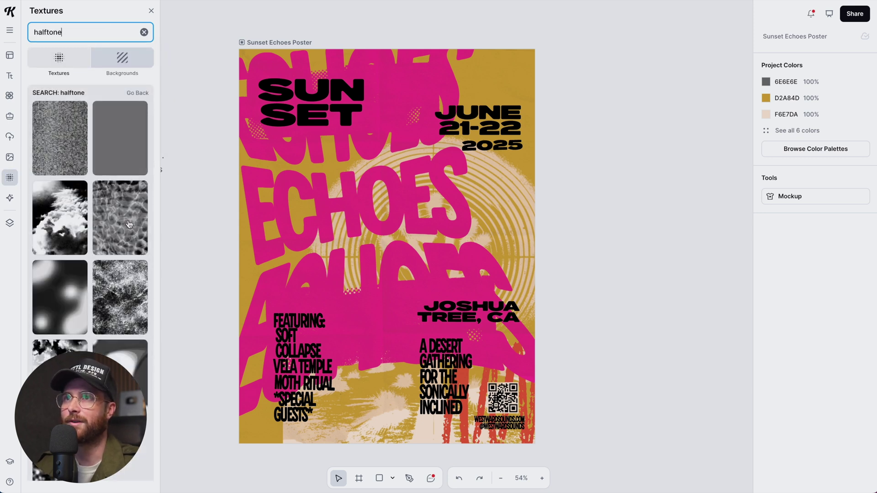
{"action": "left_click", "coordinate": [131, 235]}
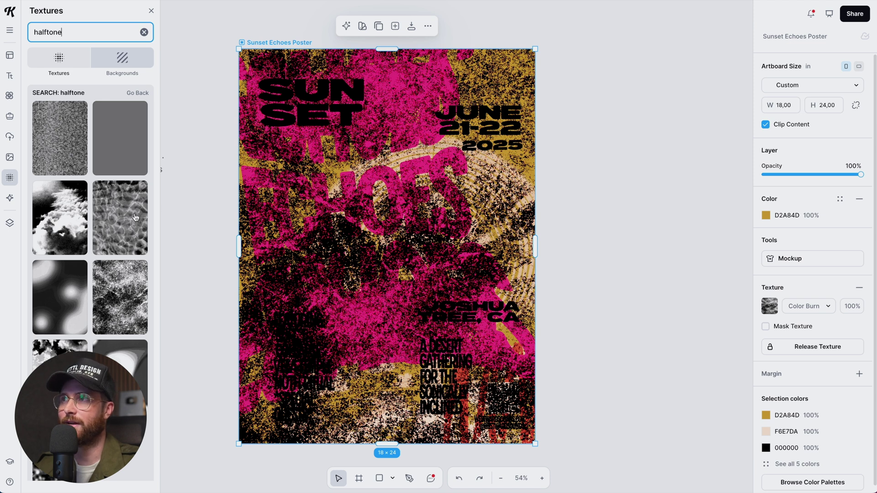
Set the poster texture's blending mode to Color dodge and its strength to 10%
{"action": "left_click", "coordinate": [804, 306]}
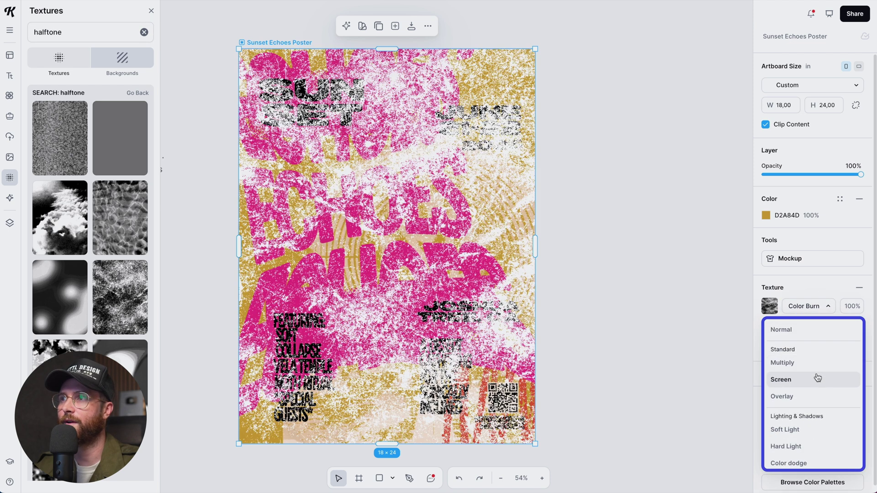
{"action": "left_click", "coordinate": [788, 456]}
{"action": "left_click", "coordinate": [852, 306]}
{"action": "type", "text": "1"}
{"action": "key", "text": "Tab"}
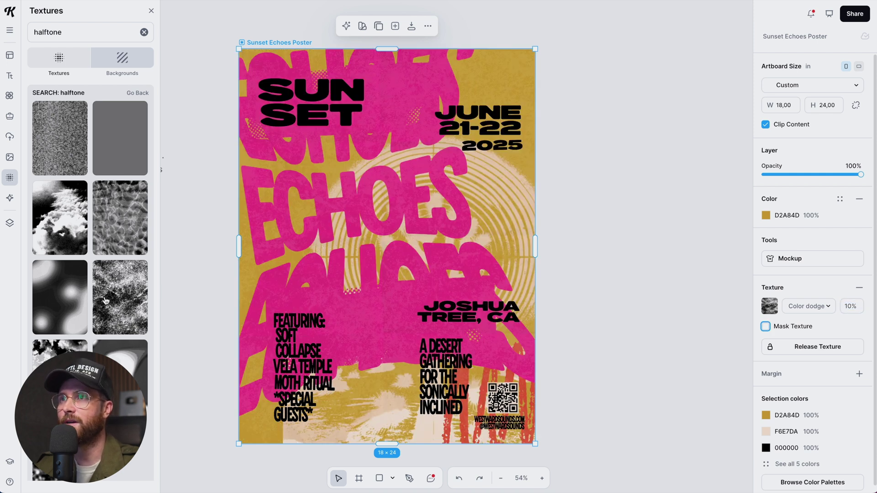
Replace the poster texture with the rippled halftone one, using Mask Texture at 14% strength
{"action": "scroll", "coordinate": [302, 261], "scroll_direction": "up", "scroll_amount": 10}
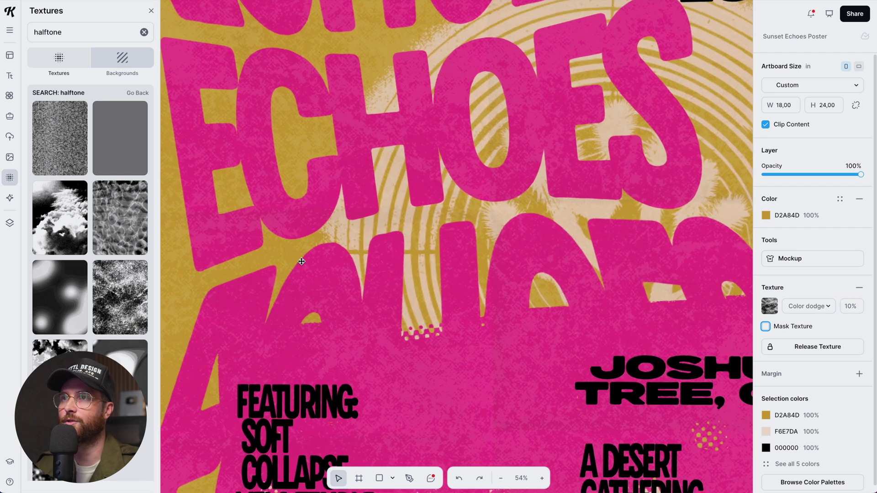
{"action": "left_click", "coordinate": [117, 220]}
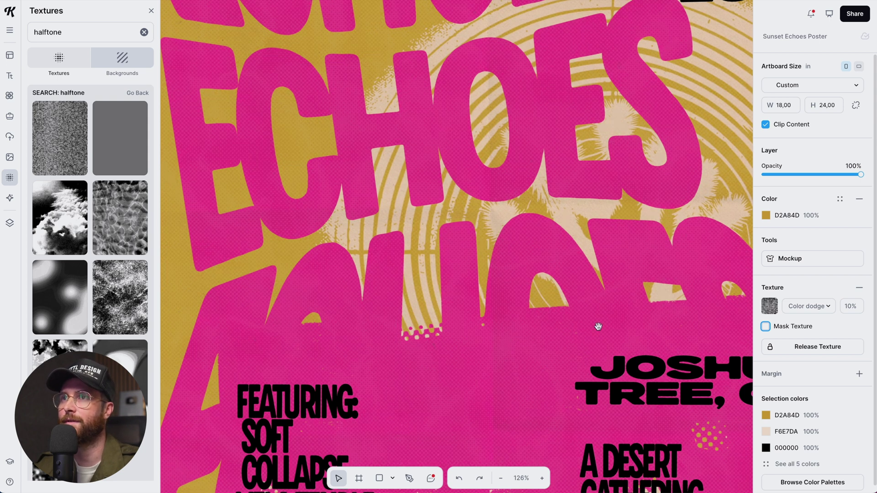
{"action": "key", "text": "shift+1"}
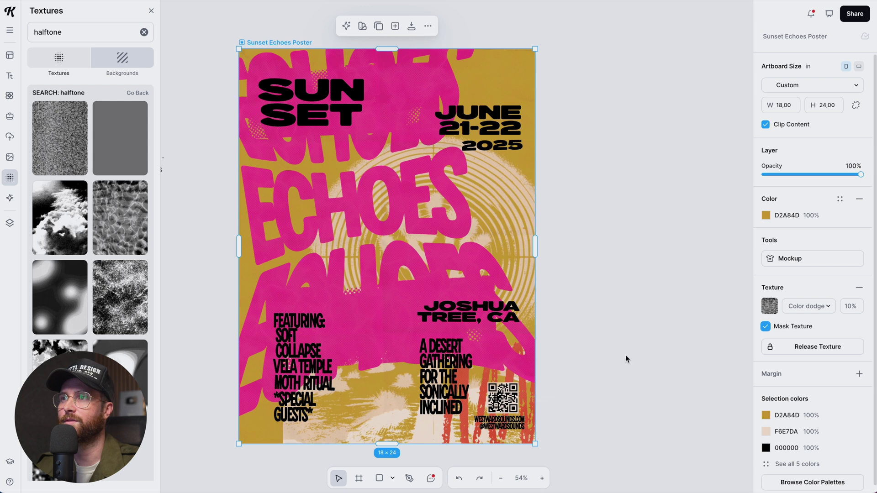
{"action": "left_click", "coordinate": [849, 306]}
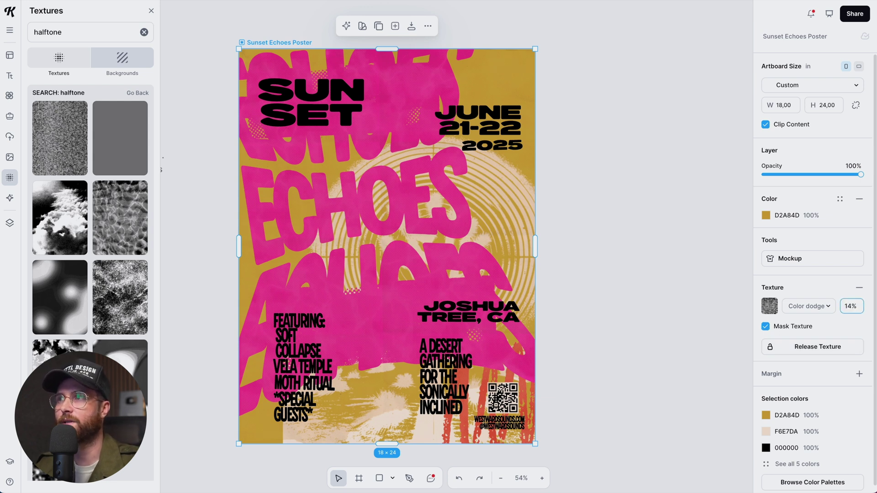
Shift the hue of the poster's pink selection color slightly toward red, to F34A88
{"action": "left_click", "coordinate": [658, 317]}
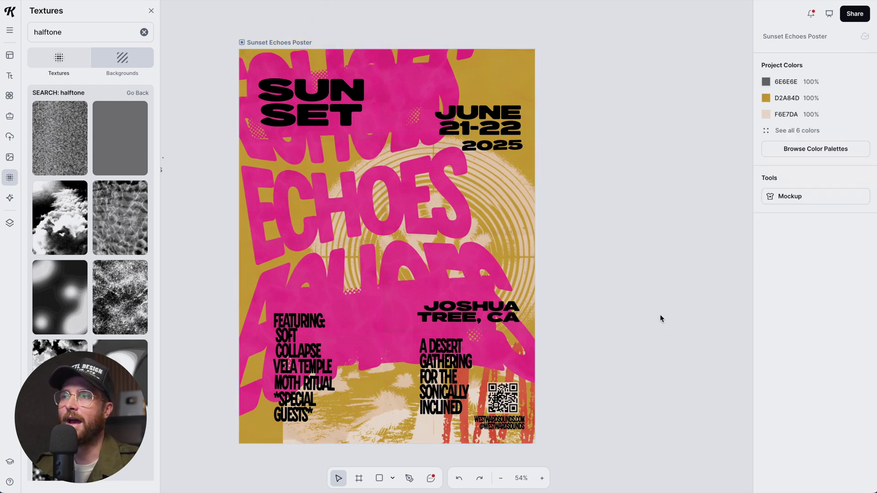
{"action": "left_click", "coordinate": [275, 41]}
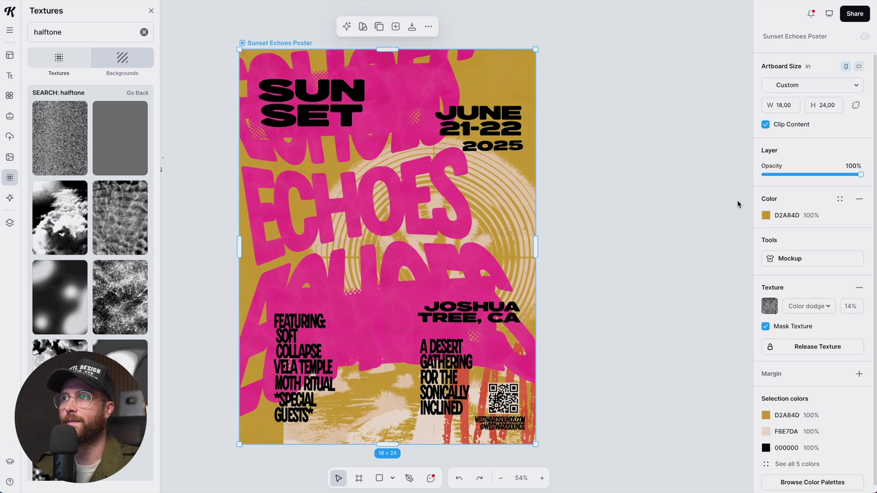
{"action": "left_click", "coordinate": [796, 464]}
{"action": "scroll", "coordinate": [777, 447], "scroll_direction": "down", "scroll_amount": 1}
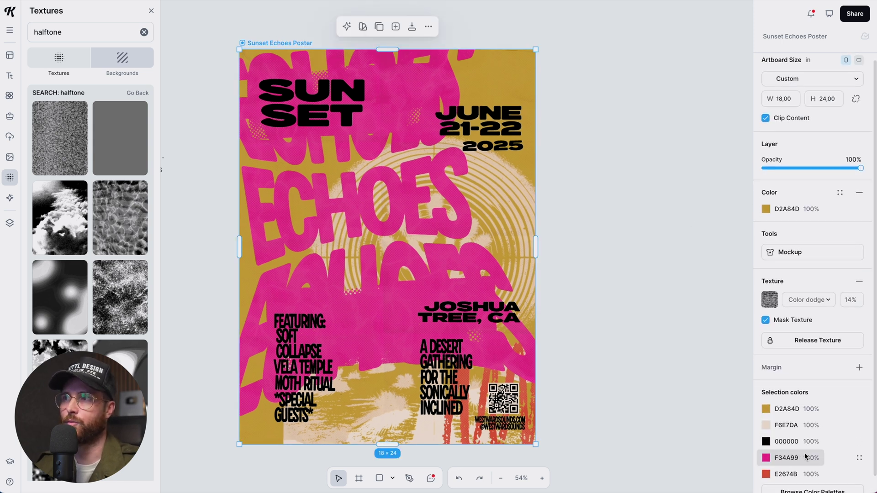
{"action": "left_click", "coordinate": [769, 447]}
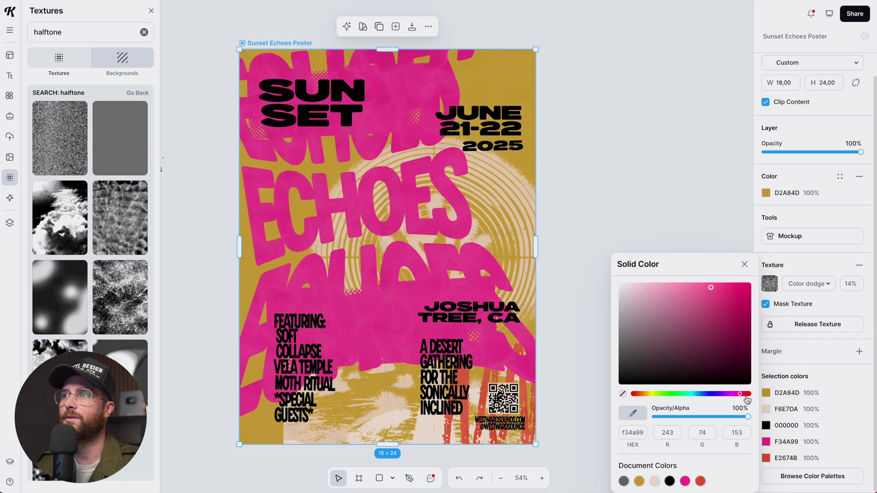
{"action": "left_click_drag", "start_coordinate": [742, 396], "coordinate": [743, 396]}
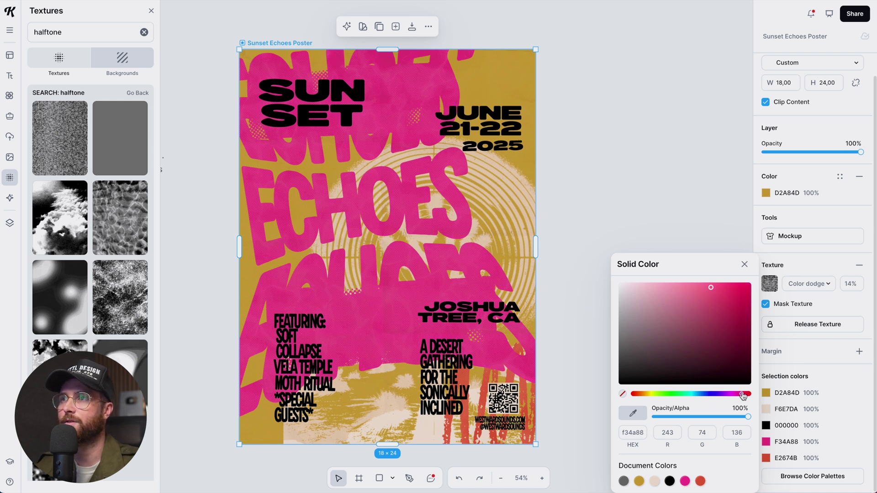
Brighten the poster's red-orange selection color to F06849 and make its mustard D2A84D color slightly more saturated
{"action": "left_click", "coordinate": [766, 458]}
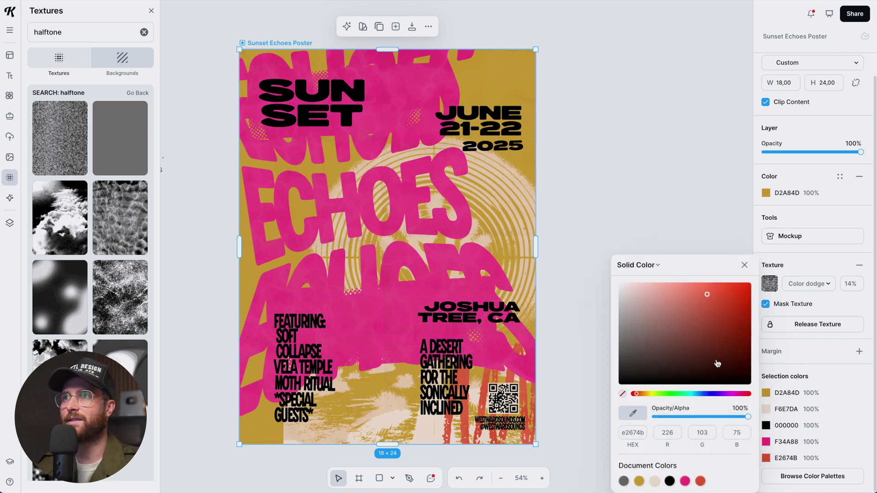
{"action": "left_click_drag", "start_coordinate": [714, 289], "coordinate": [710, 289]}
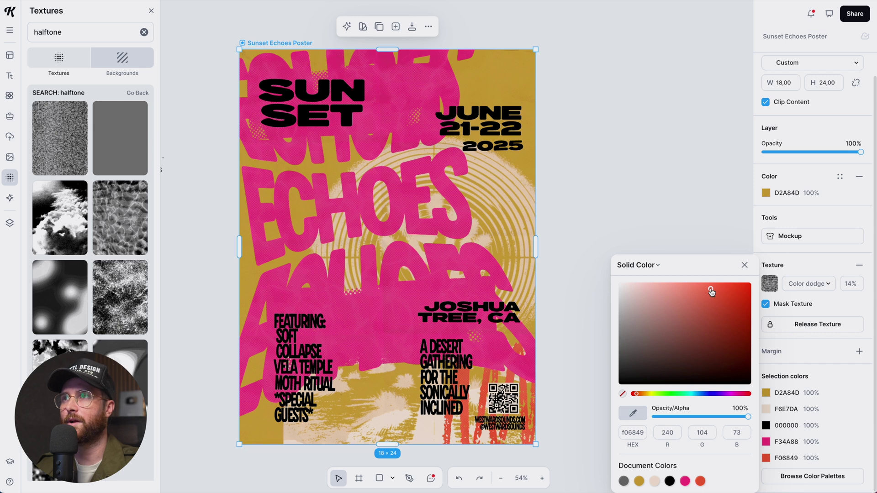
{"action": "left_click", "coordinate": [781, 401]}
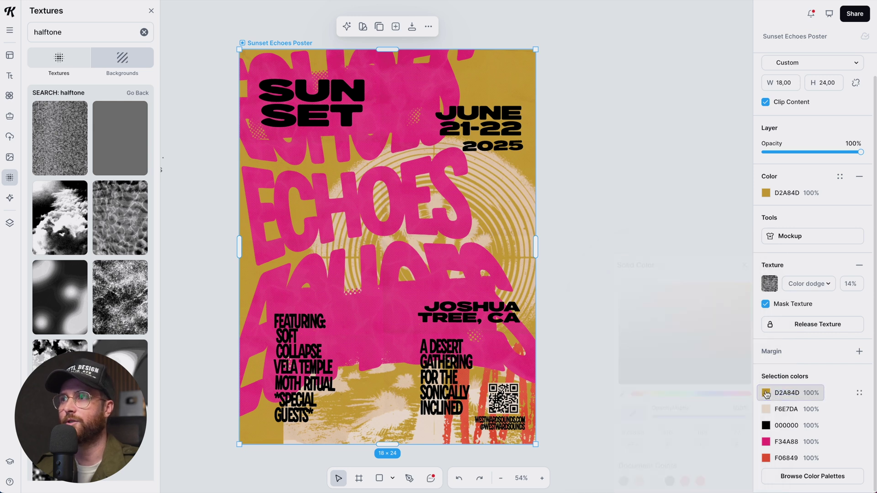
{"action": "left_click", "coordinate": [765, 393]}
{"action": "left_click_drag", "start_coordinate": [709, 299], "coordinate": [715, 298]}
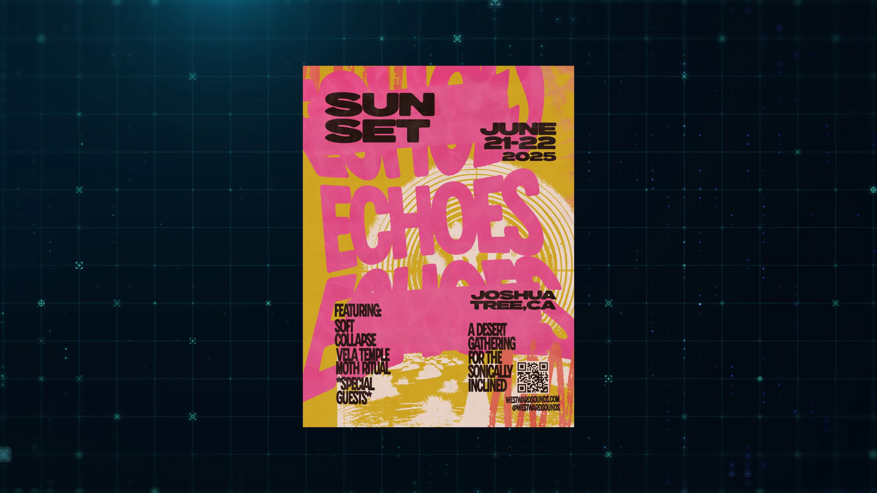